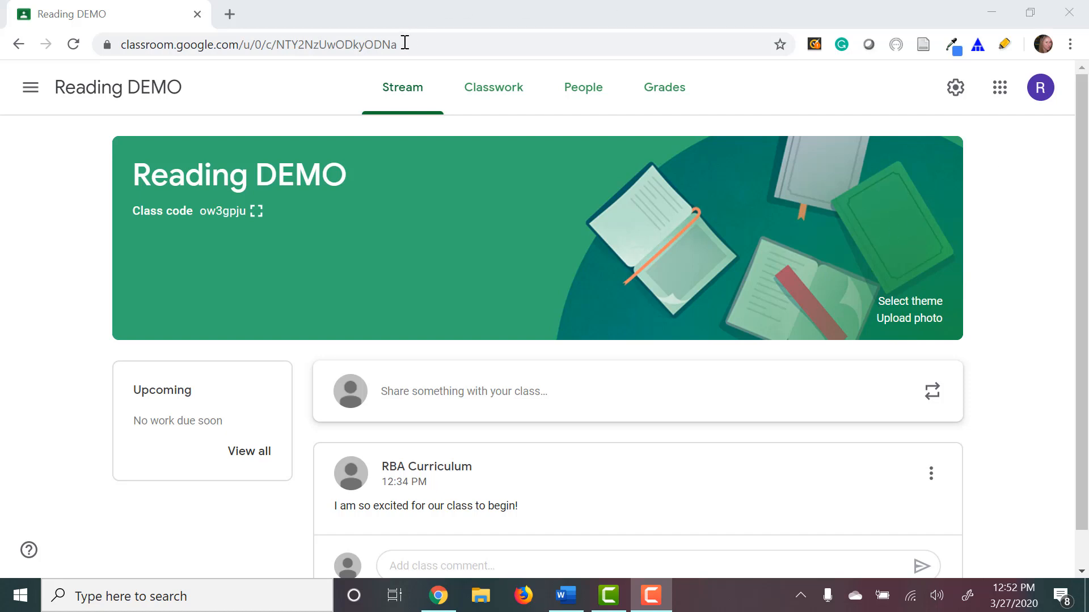
Add a topic named "April 1-6" to the Reading DEMO classwork
left_click(494, 95)
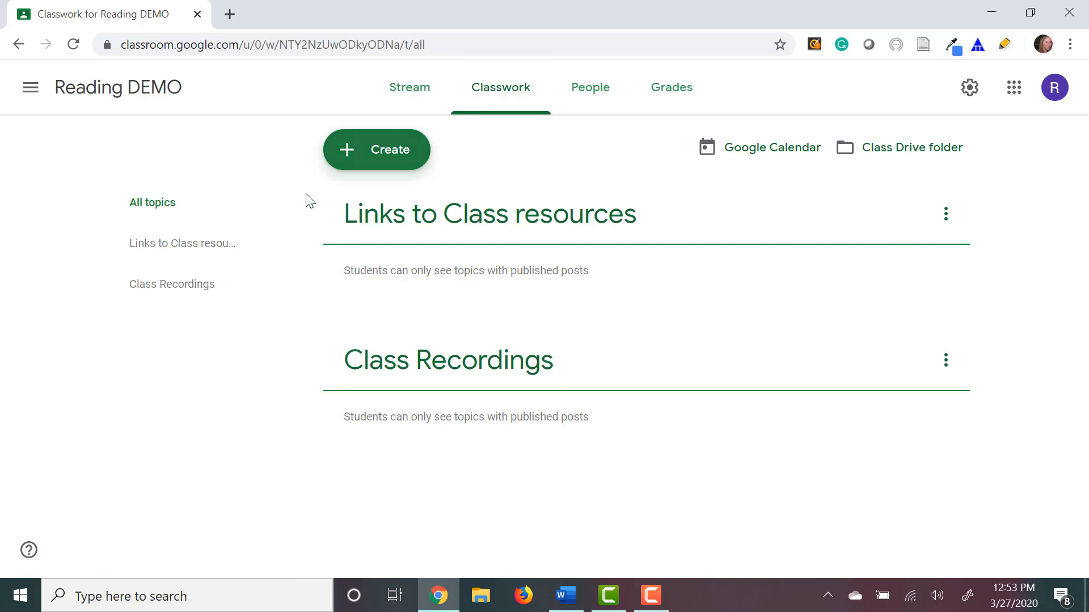
left_click(393, 162)
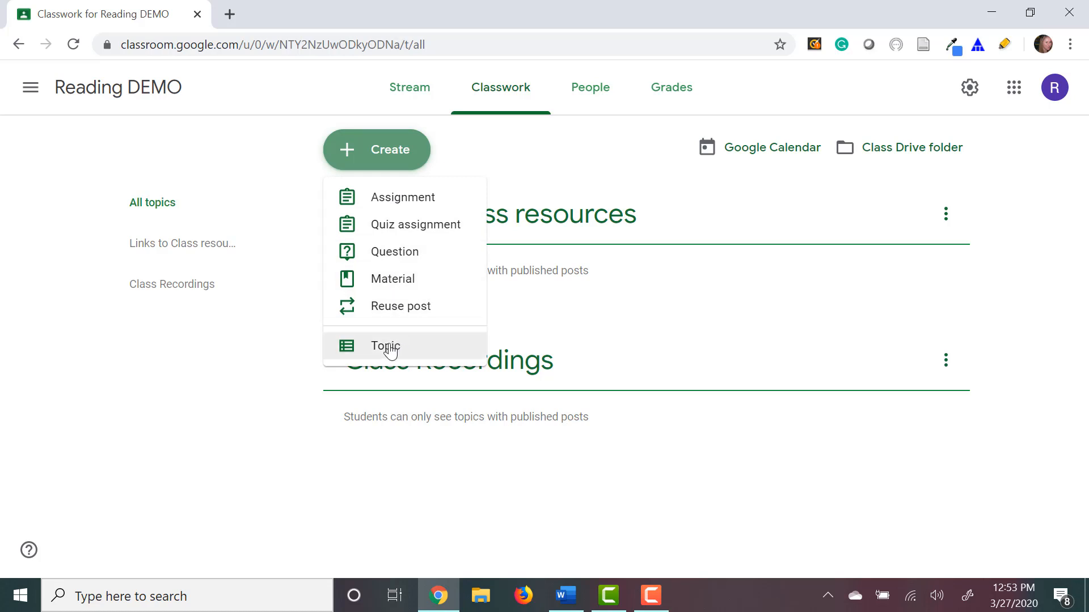
left_click(368, 348)
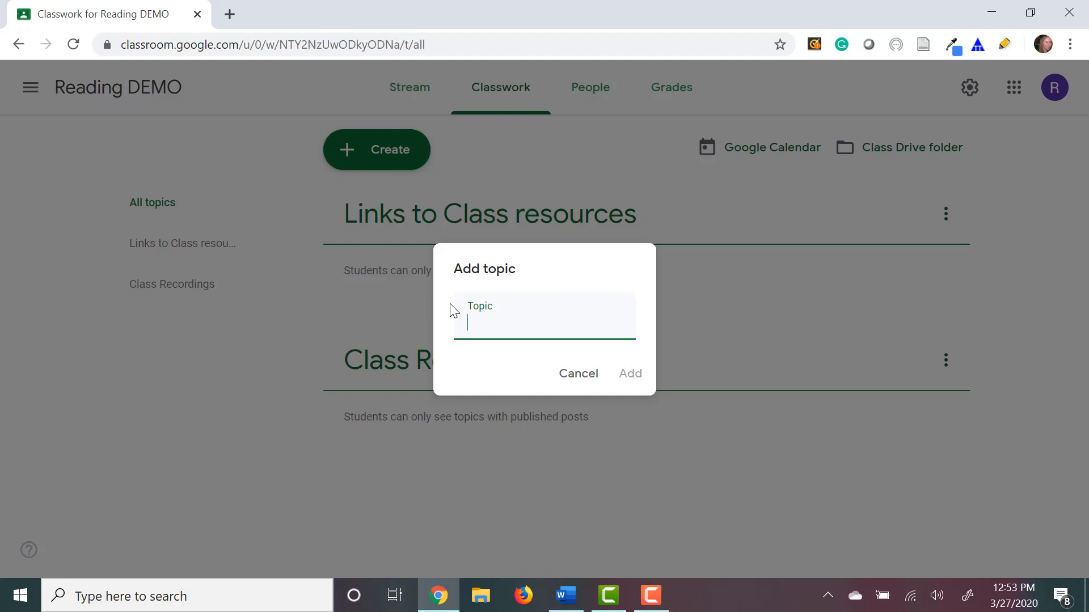
type("April 1-6")
left_click(632, 378)
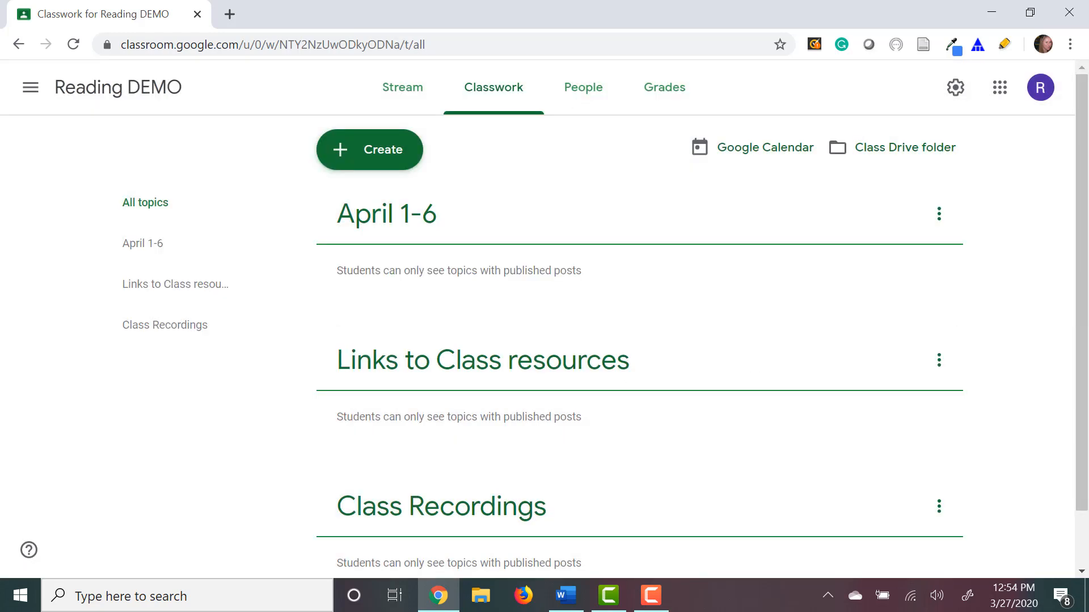
key("F10")
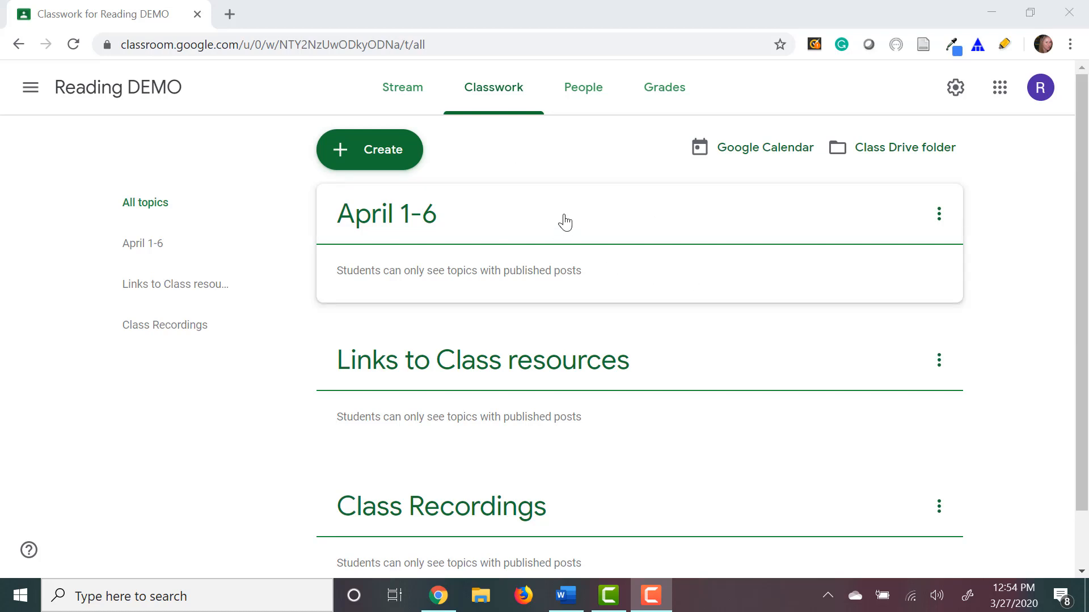
Move the April 1-6 topic between Links to Class resources and Class Recordings
left_click_drag(564, 222, 544, 313)
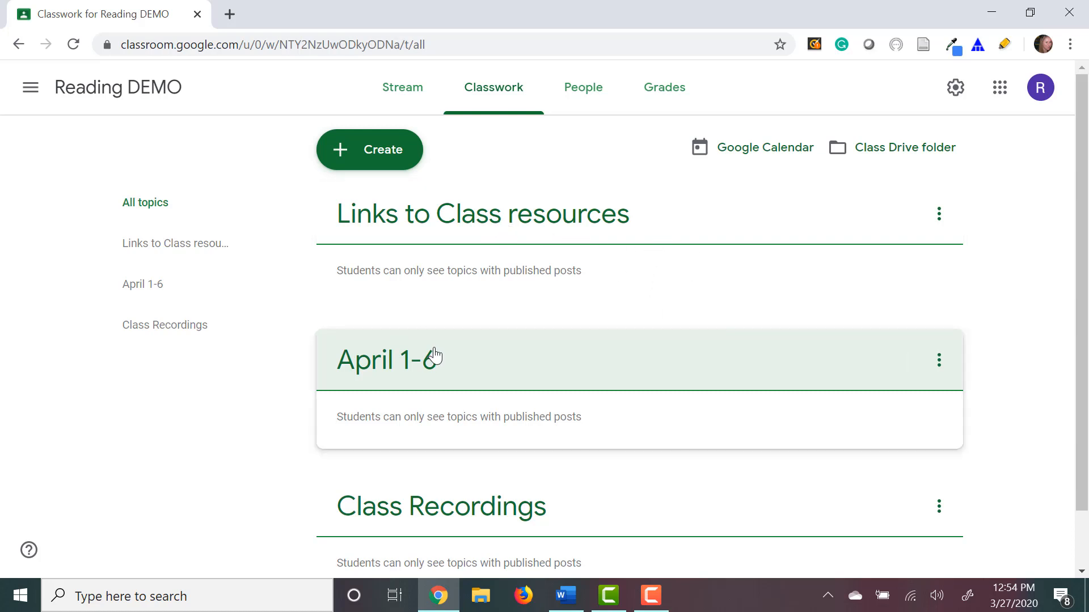
scroll(457, 351, "down", 1)
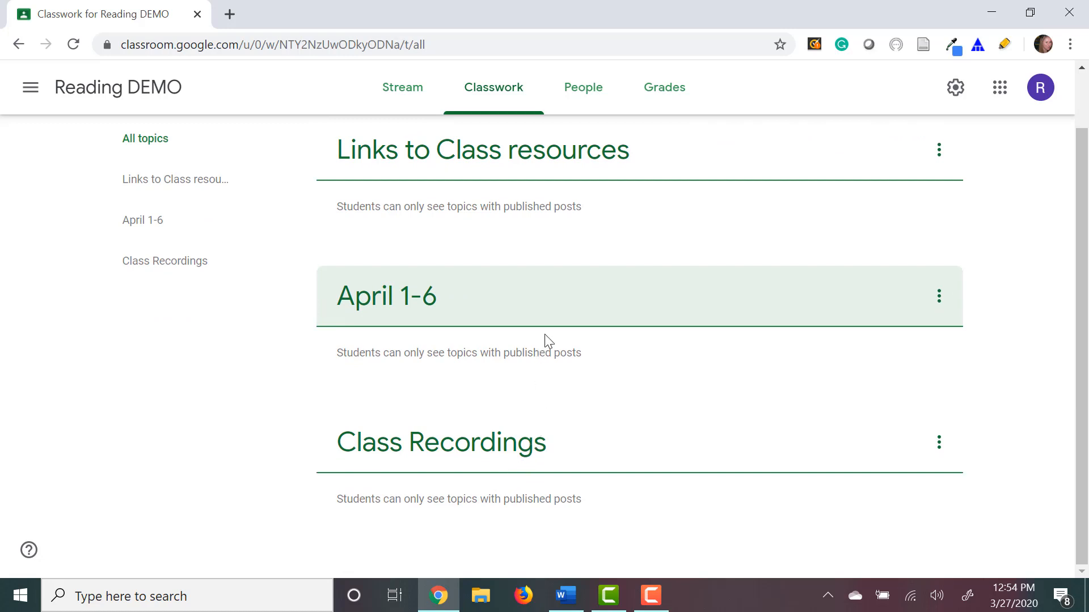
key("F9")
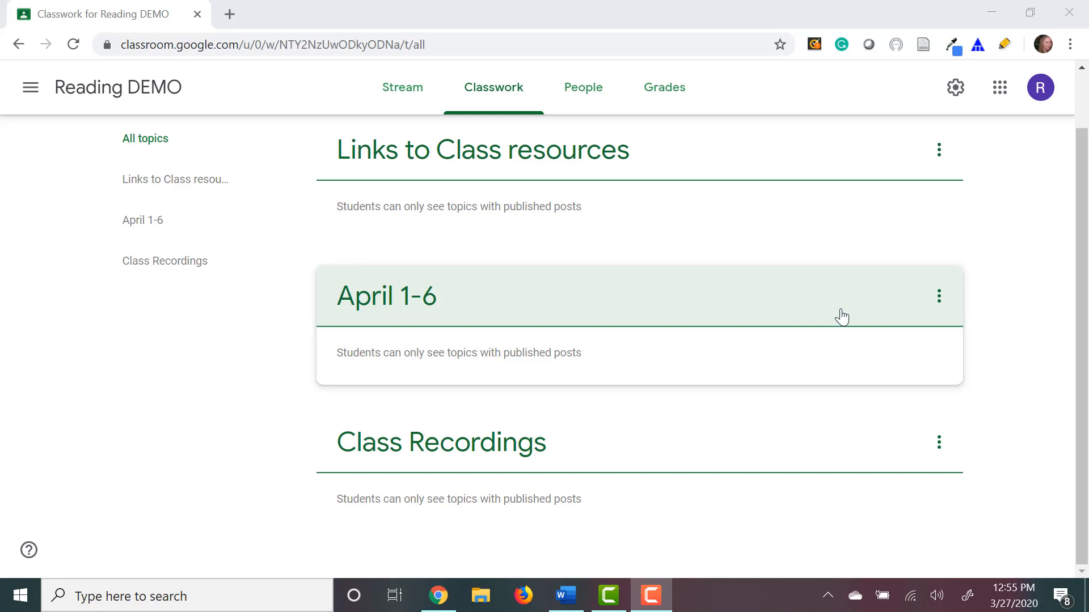
scroll(841, 316, "up", 1)
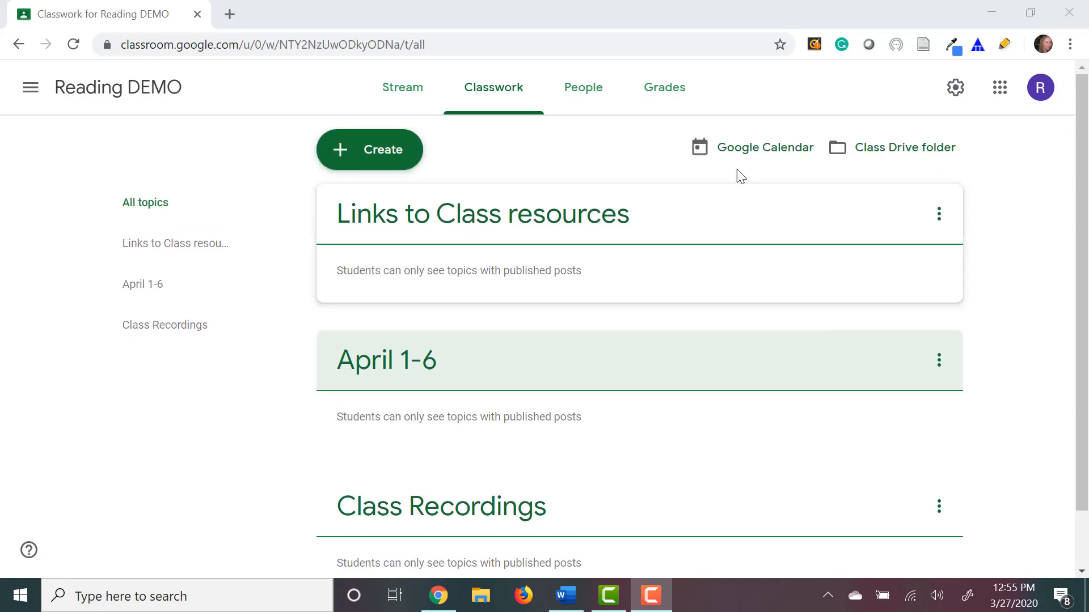
Create an assignment titled "Daily Journal" with the instructions "Write what you did today."
left_click(411, 152)
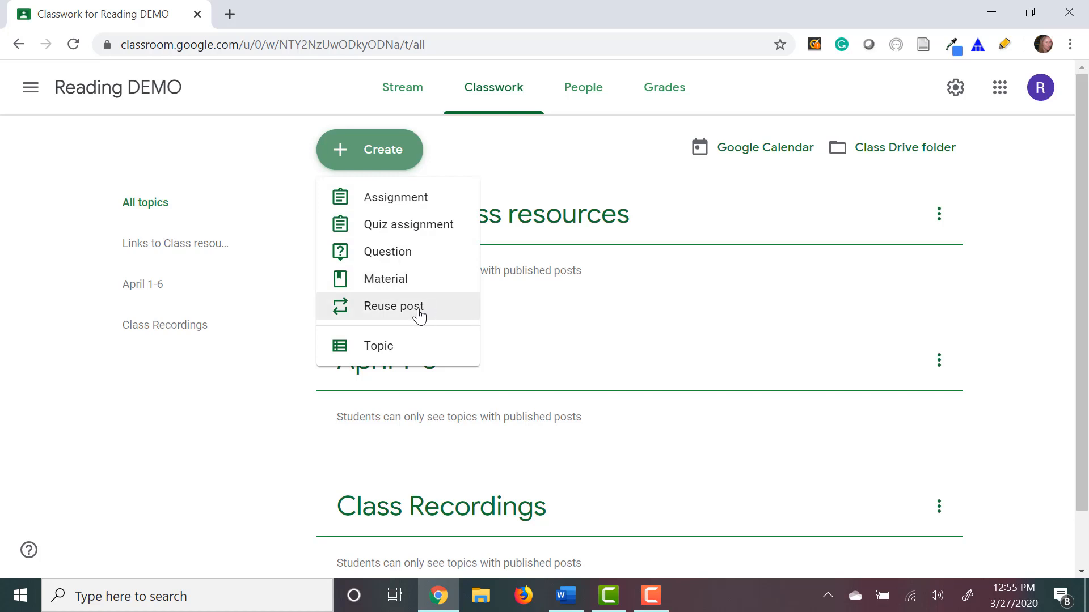
left_click(414, 204)
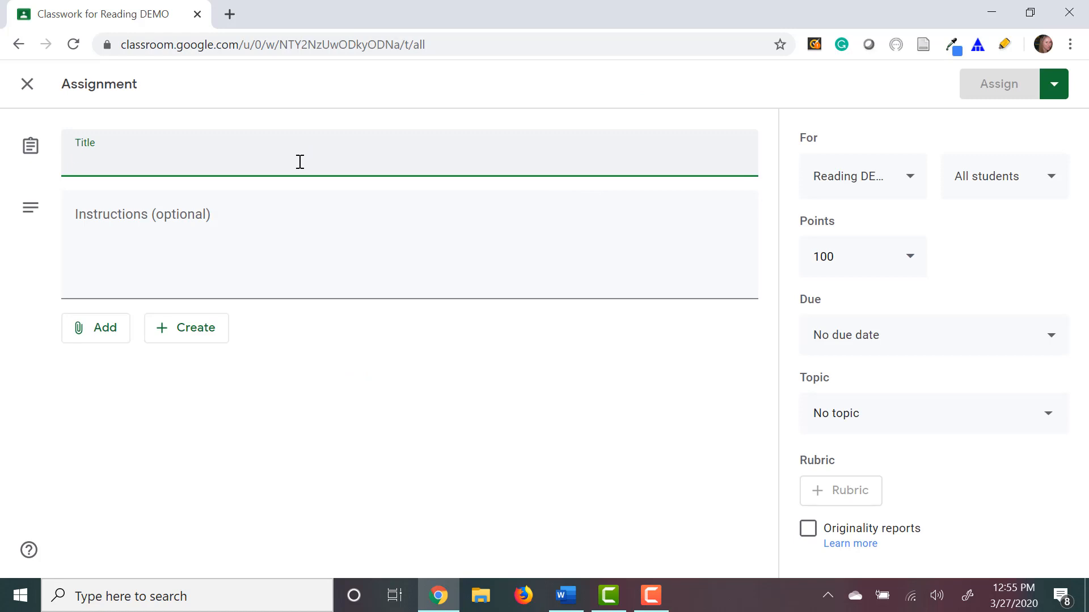
type("Dai")
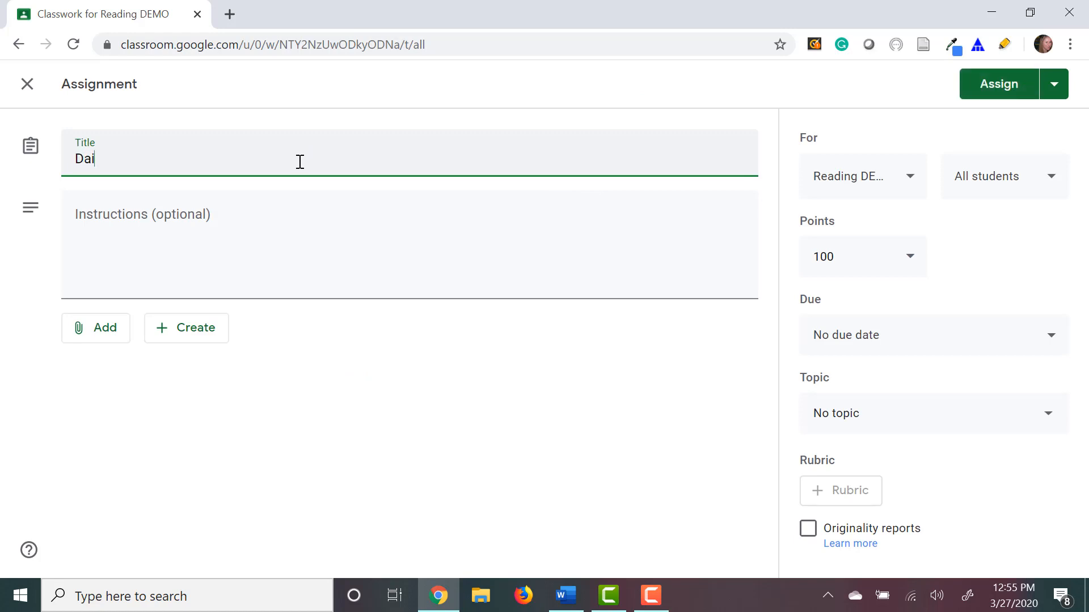
type("ly Journal")
left_click(252, 244)
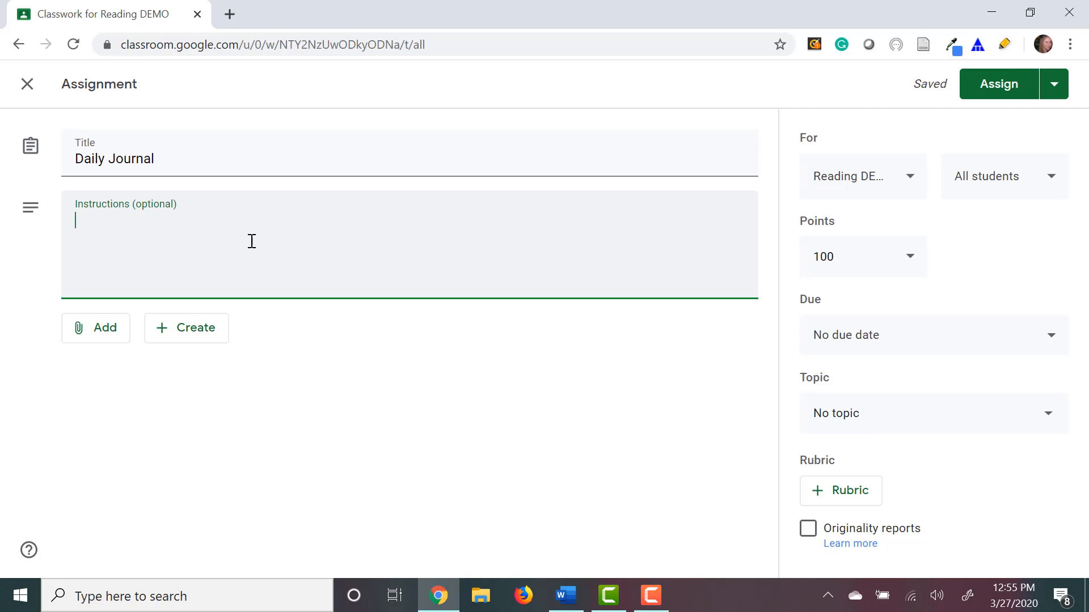
type("Write what yo")
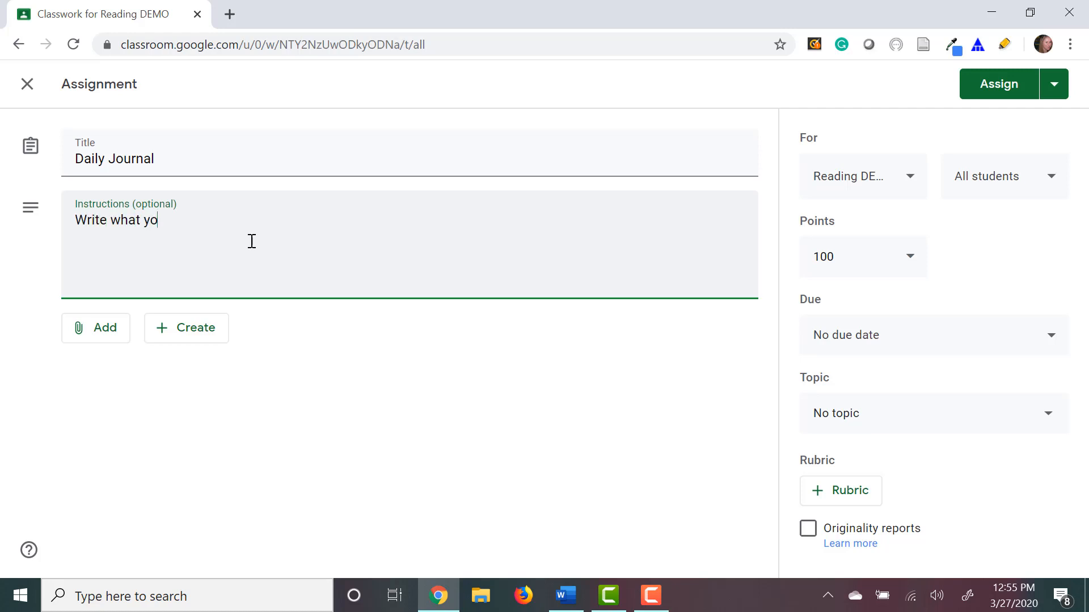
type("u did today.")
Attach the recent Journal DEMO document from Google Drive and set it to make a copy for each student
left_click(89, 338)
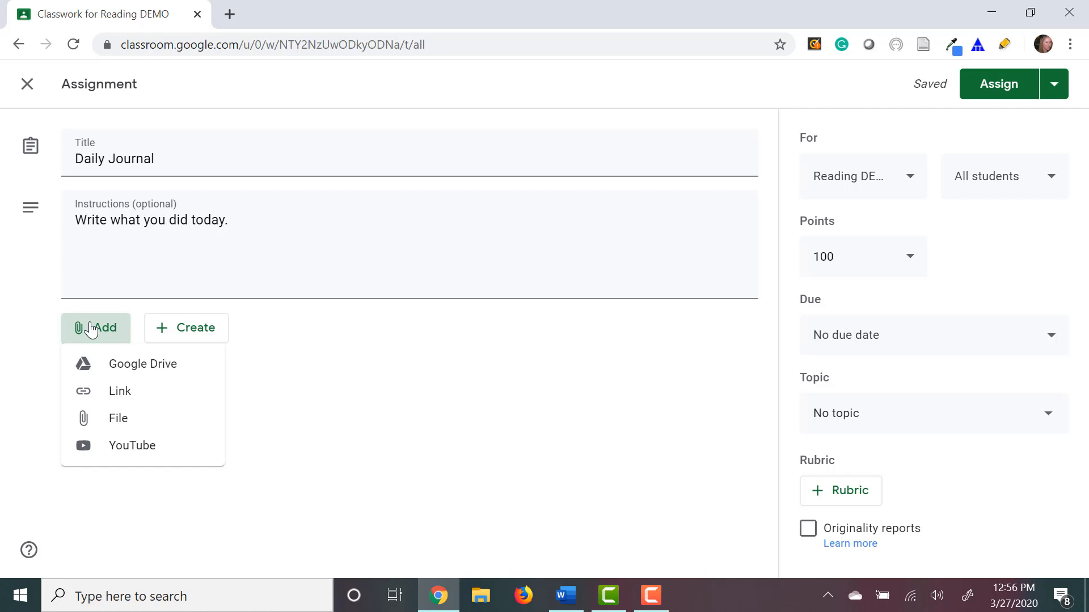
left_click(117, 369)
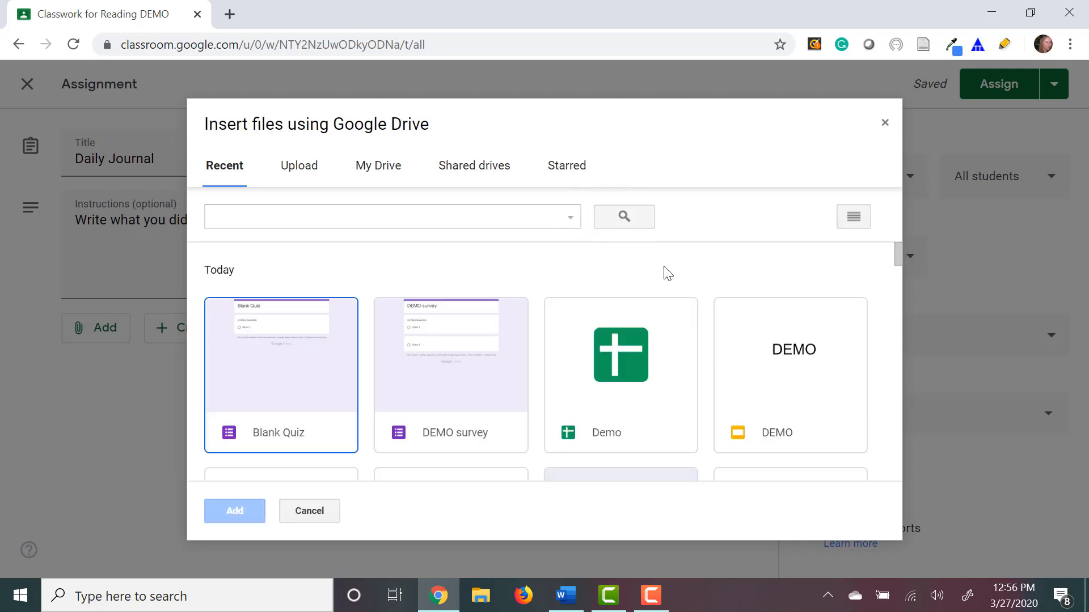
scroll(658, 278, "down", 2)
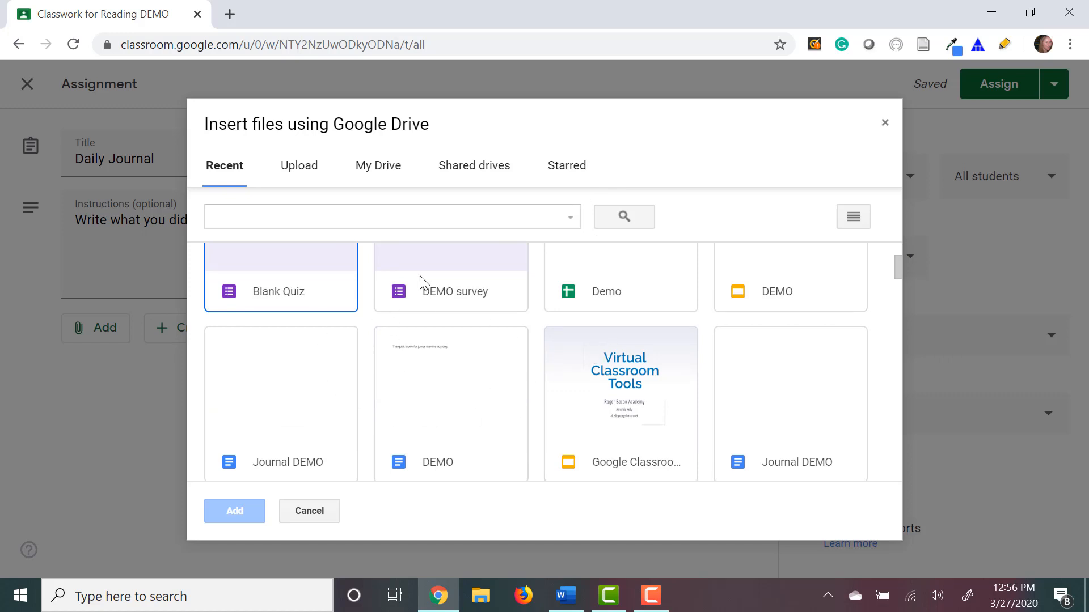
scroll(462, 301, "up", 2)
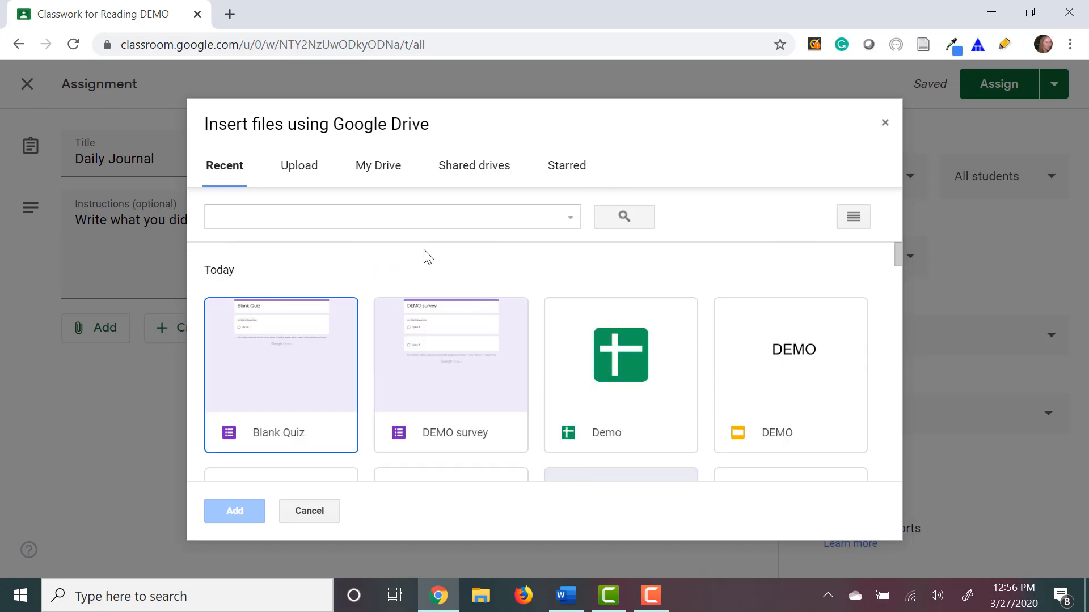
left_click(384, 173)
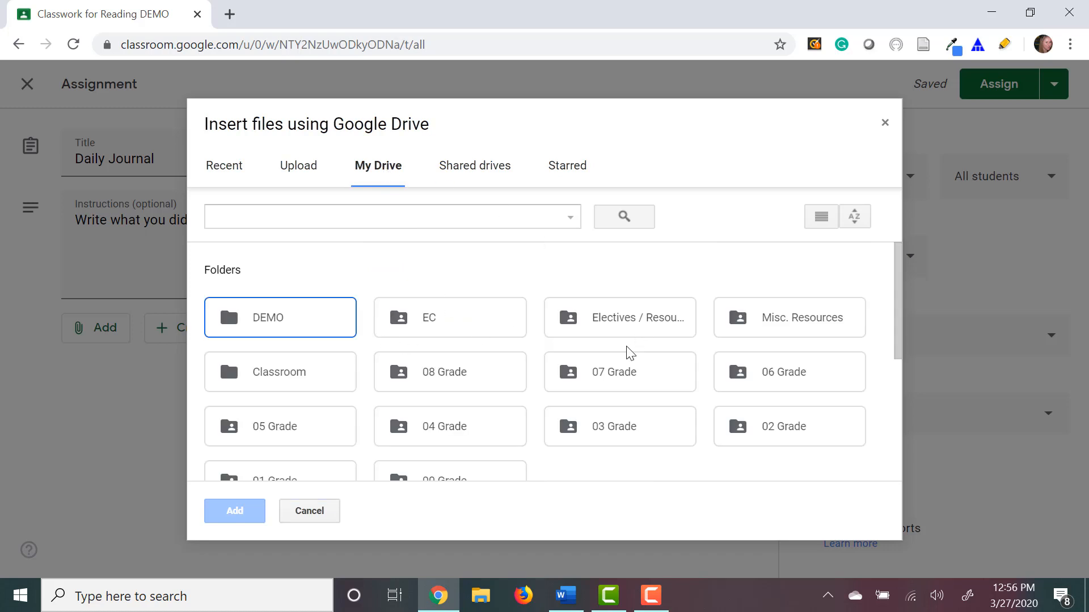
scroll(431, 292, "down", 3)
left_click(232, 176)
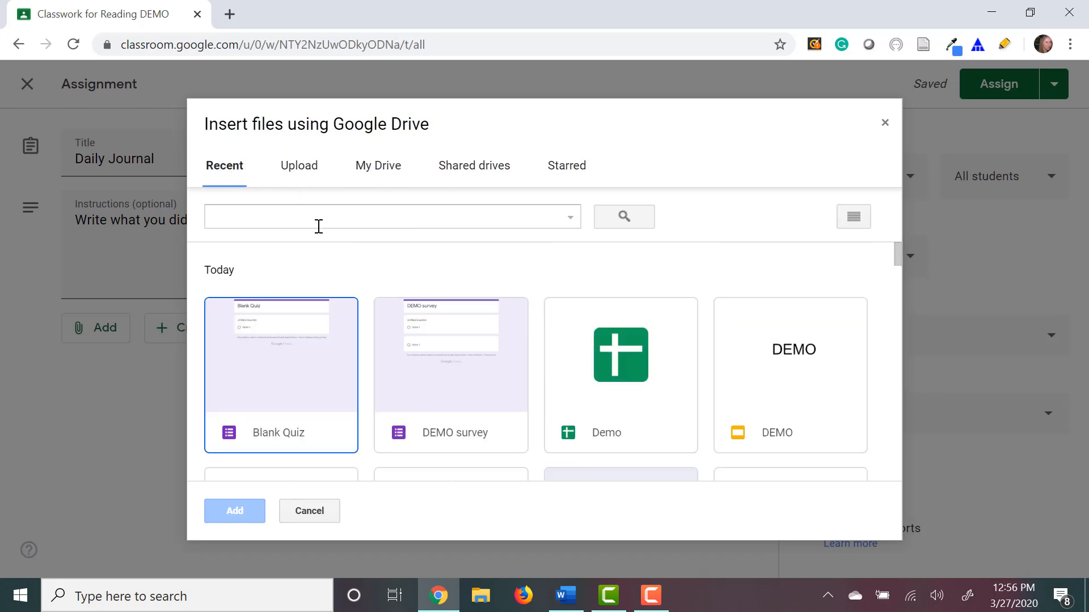
scroll(335, 394, "down", 3)
left_click(293, 385)
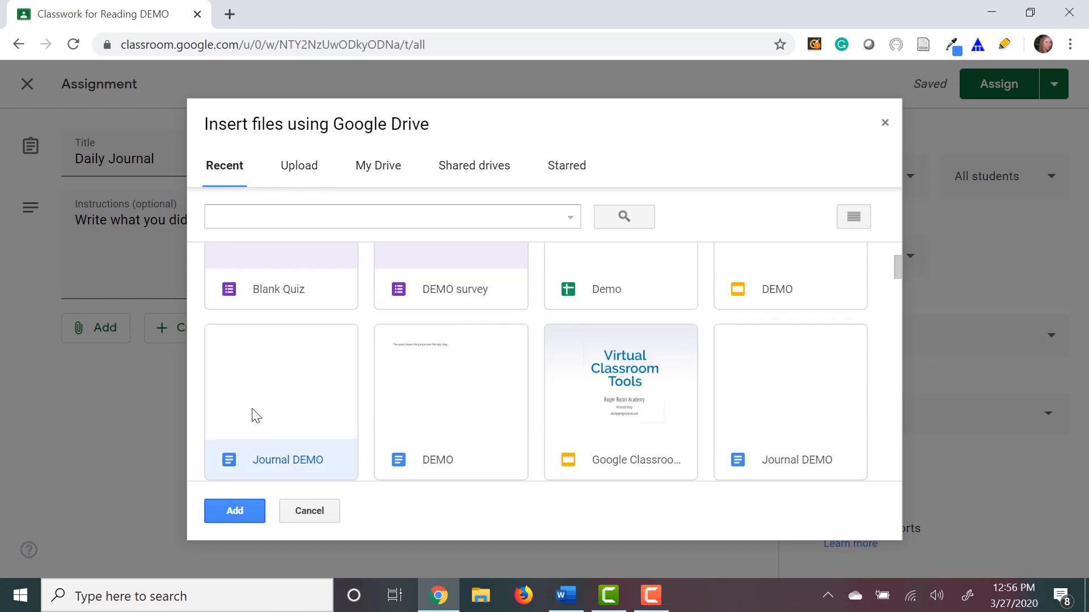
left_click(240, 513)
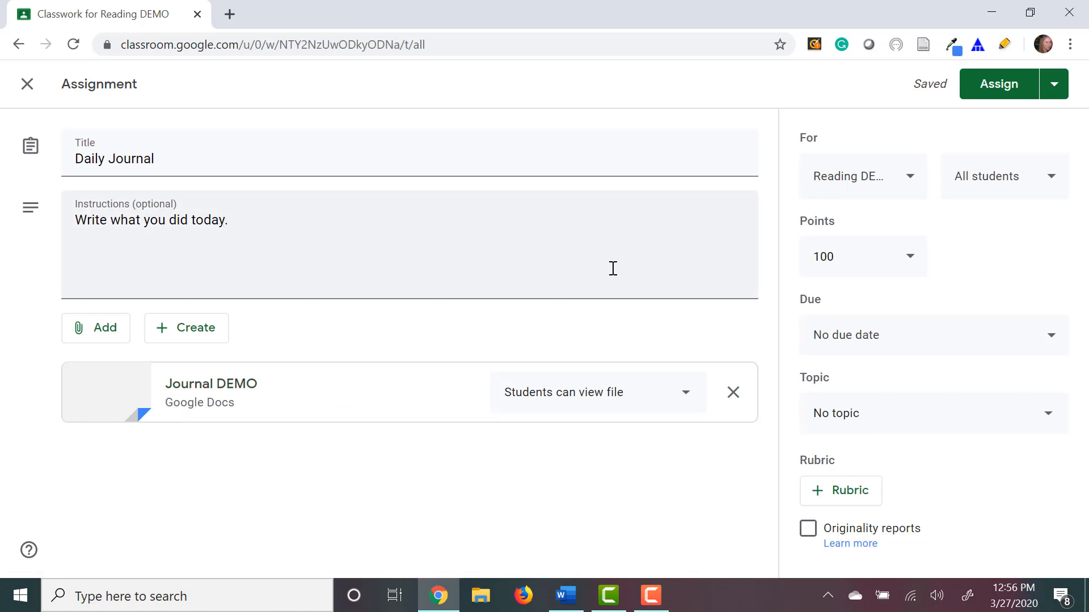
left_click(685, 396)
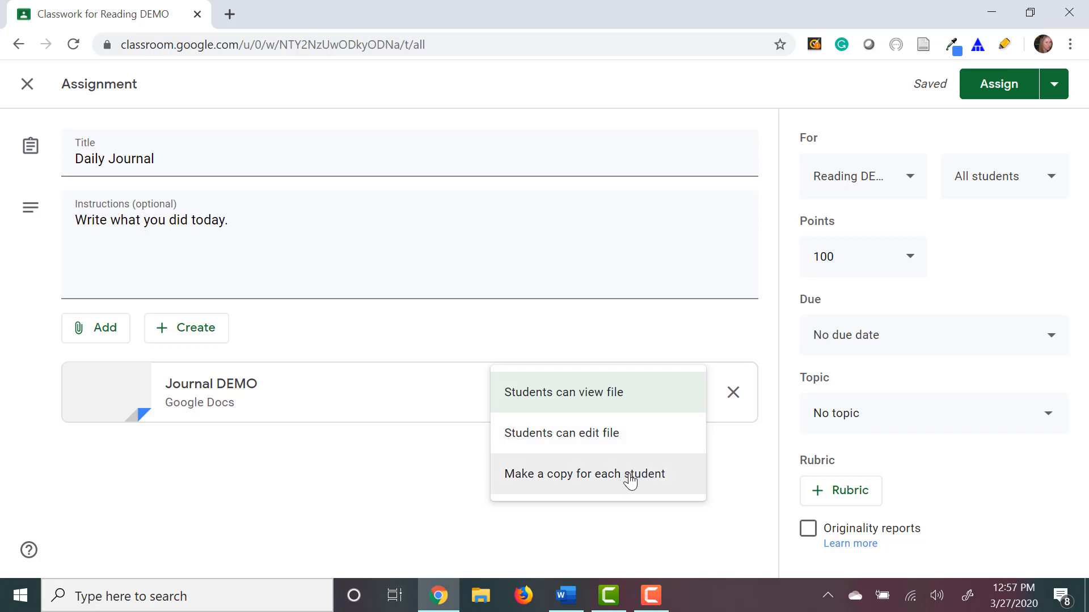
left_click(660, 481)
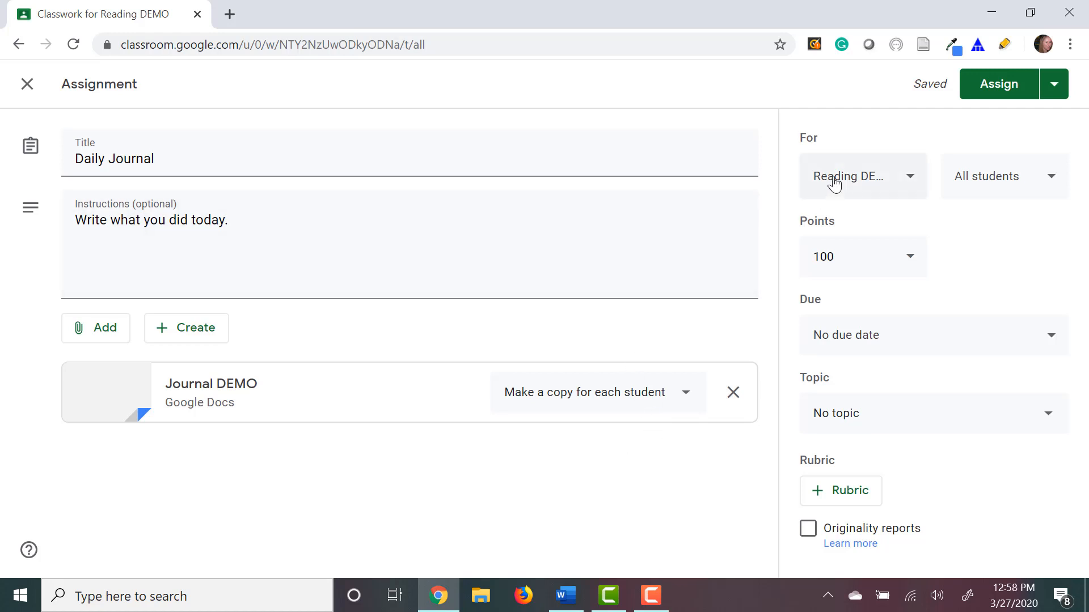
Examine which classes and students the Daily Journal assignment can be given to, keeping the current selection
left_click(912, 182)
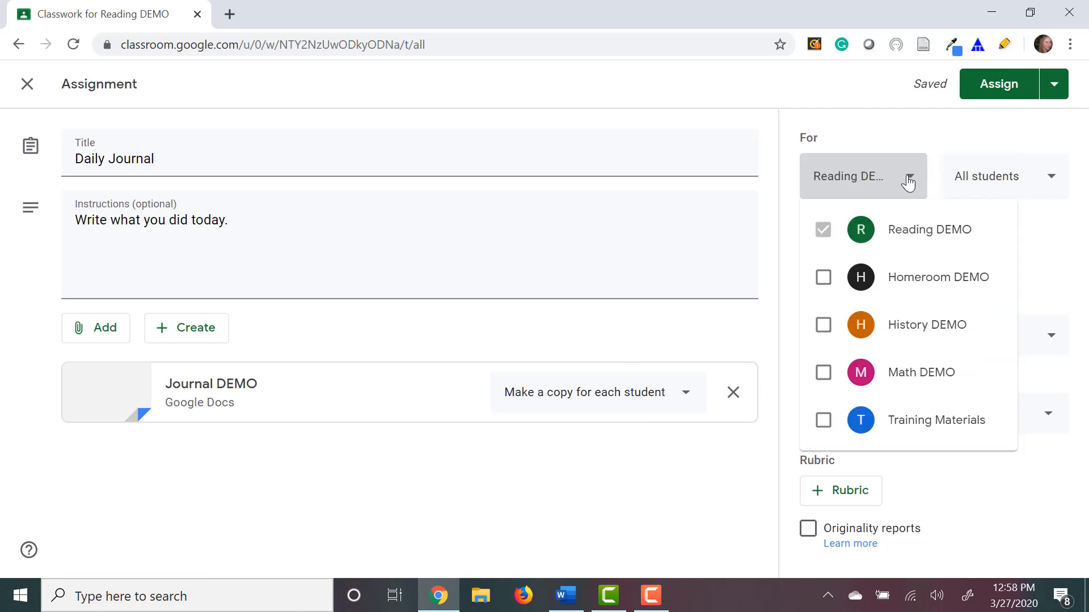
left_click(908, 182)
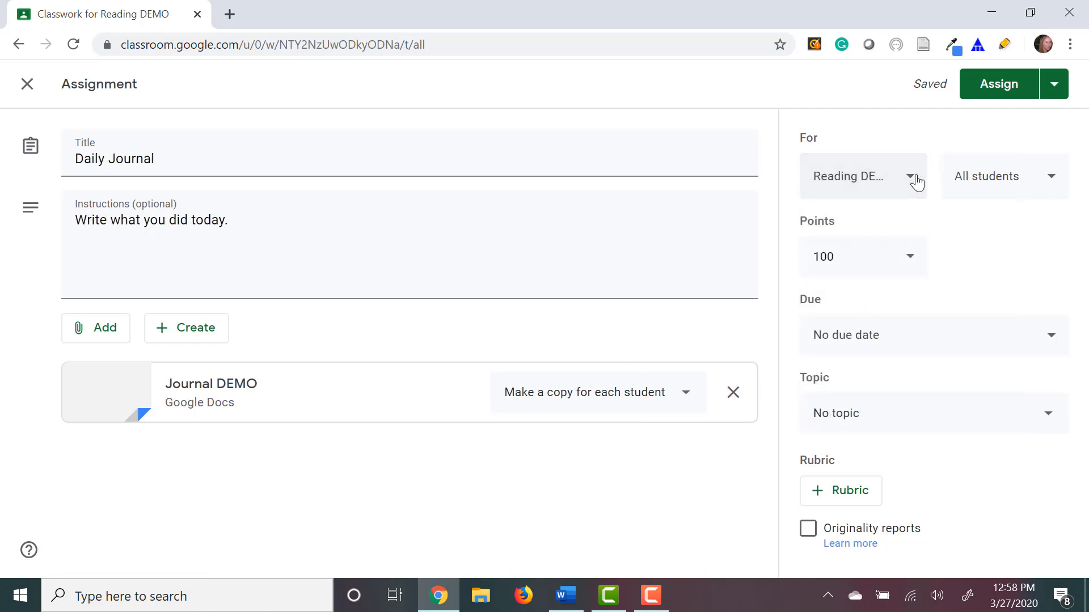
left_click(1051, 181)
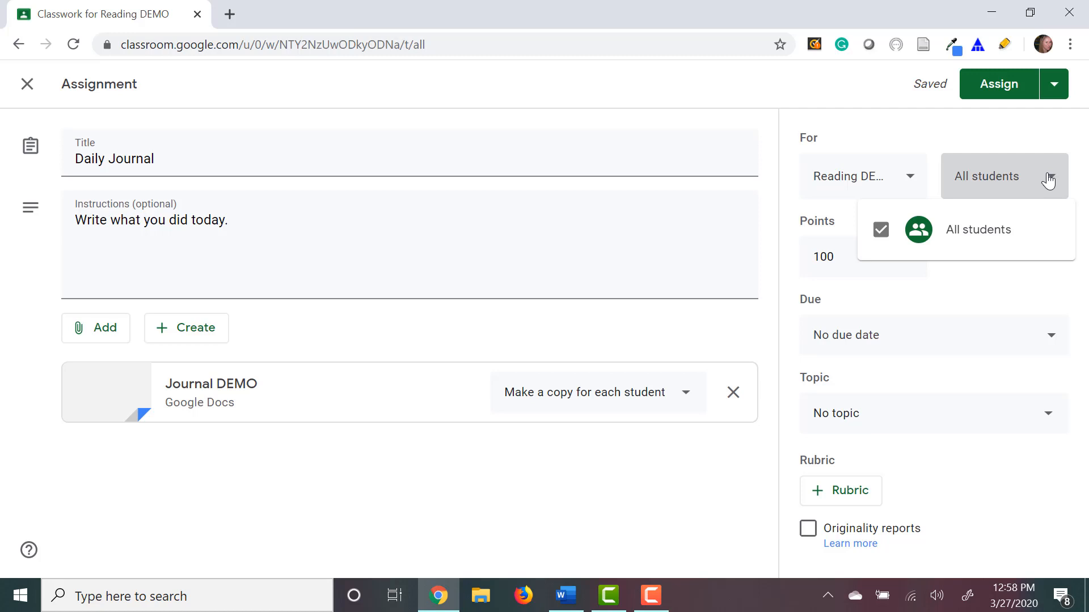
left_click(1048, 180)
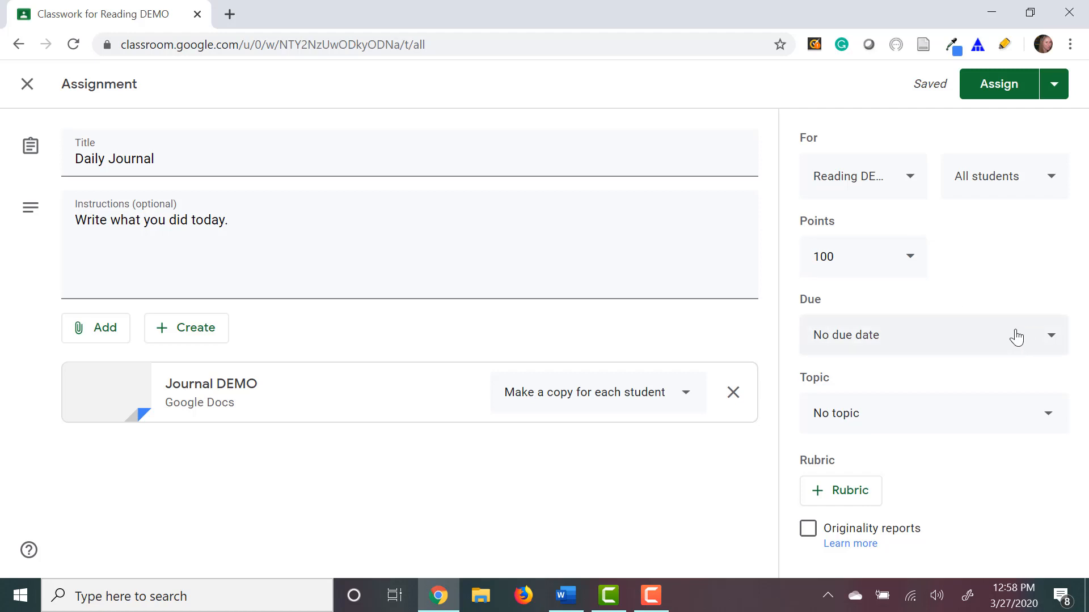
Set the assignment's due date to Mar 30, 2020 and file it under the April 1-6 topic
left_click(1052, 342)
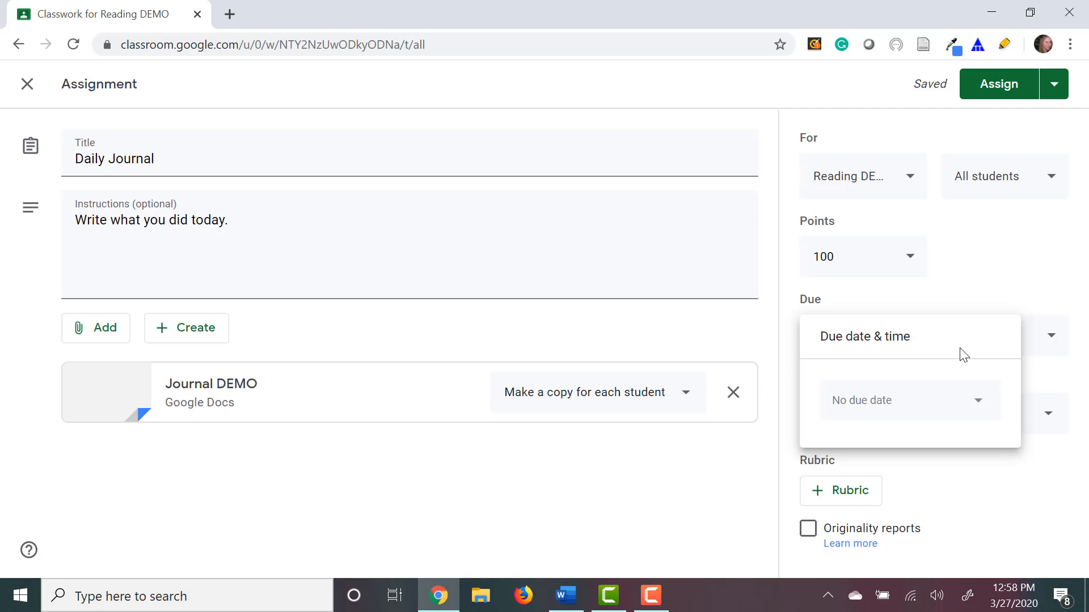
left_click(979, 406)
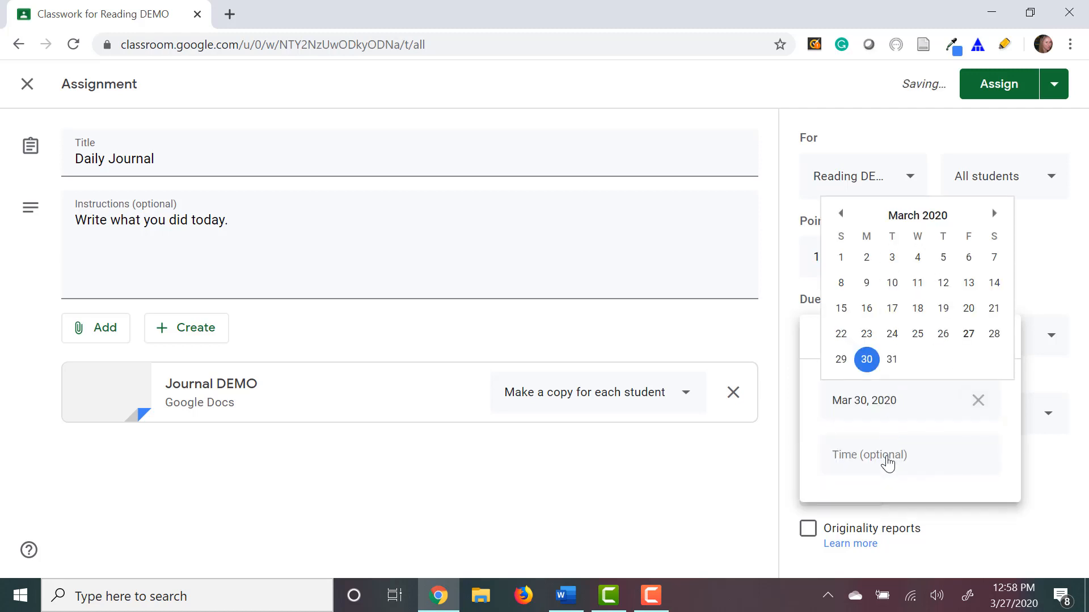
left_click(1046, 261)
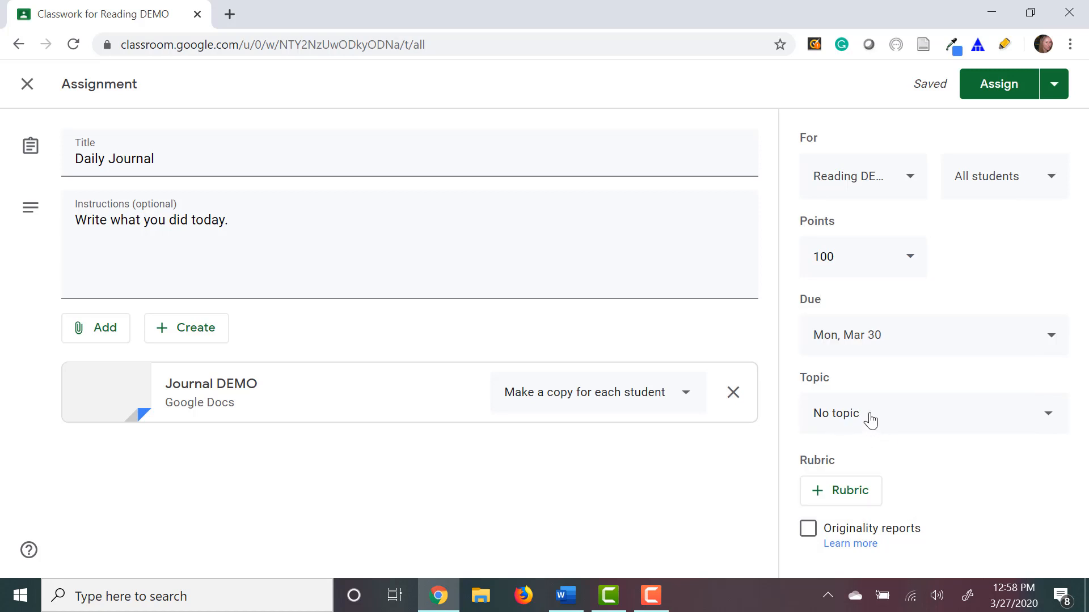
left_click(1052, 421)
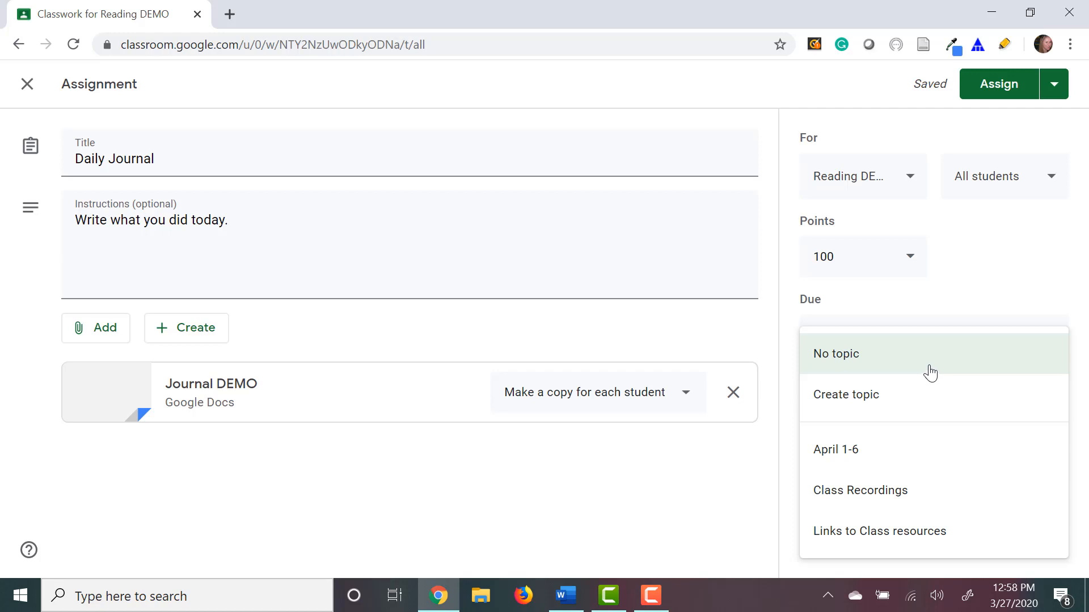
left_click(835, 464)
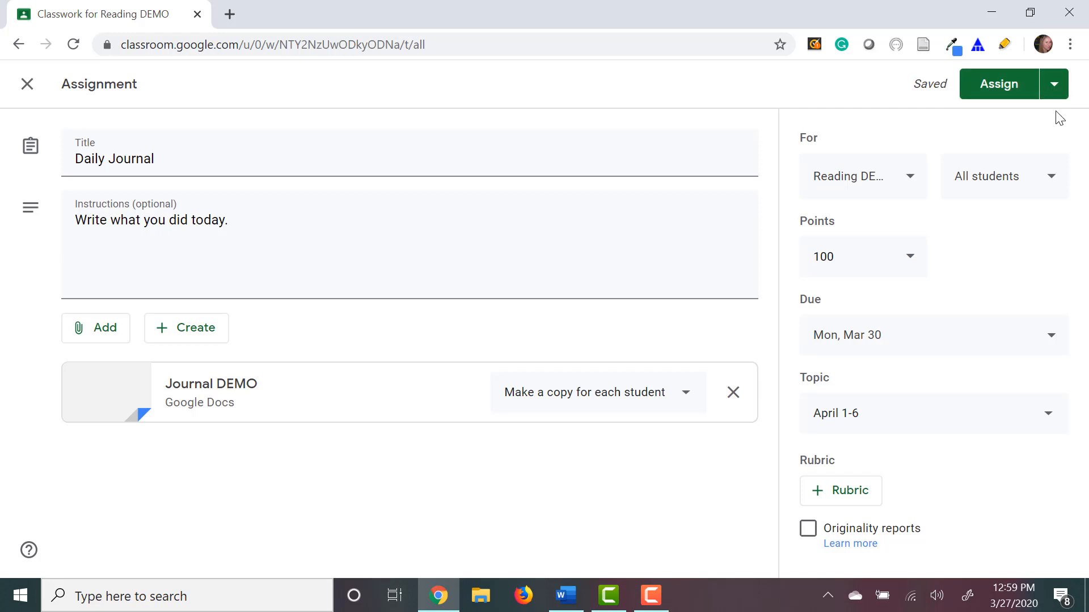
Check the scheduling options for the Daily Journal assignment, cancel them, and assign it to the class immediately
left_click(1054, 91)
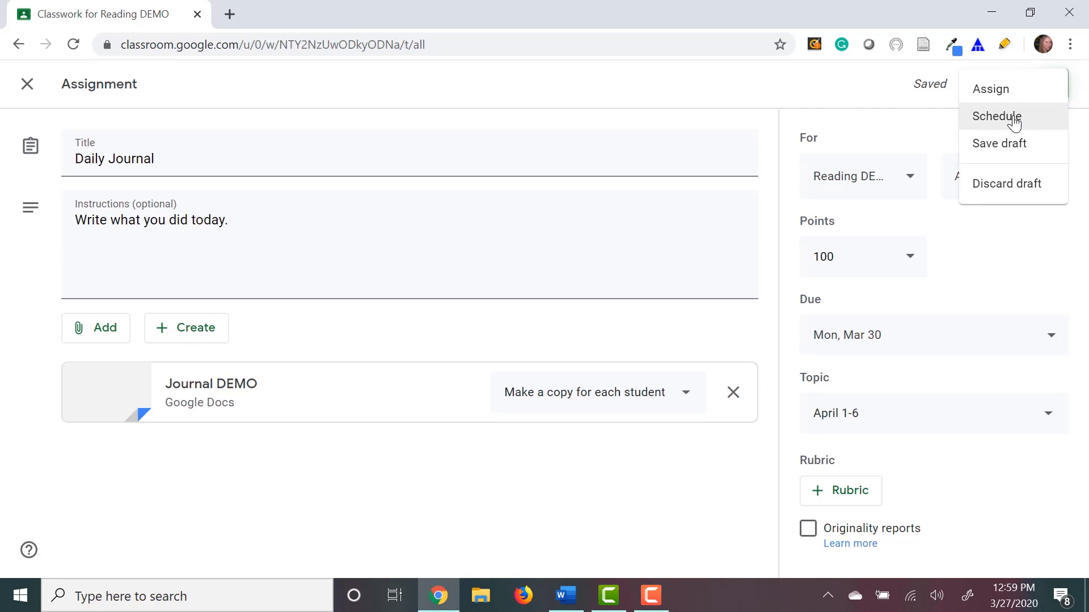
left_click(997, 119)
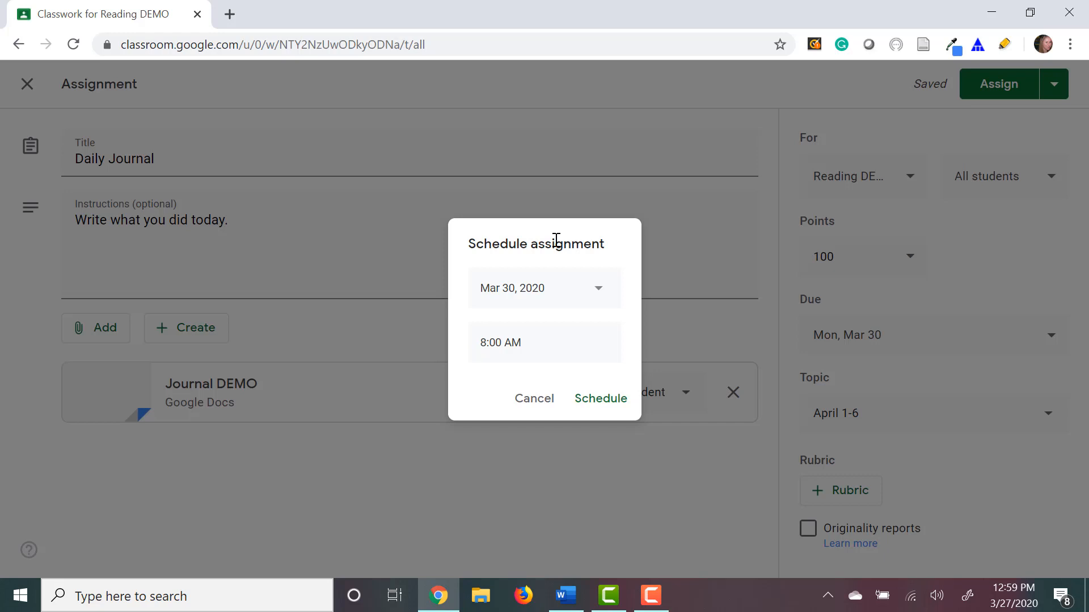
left_click(545, 409)
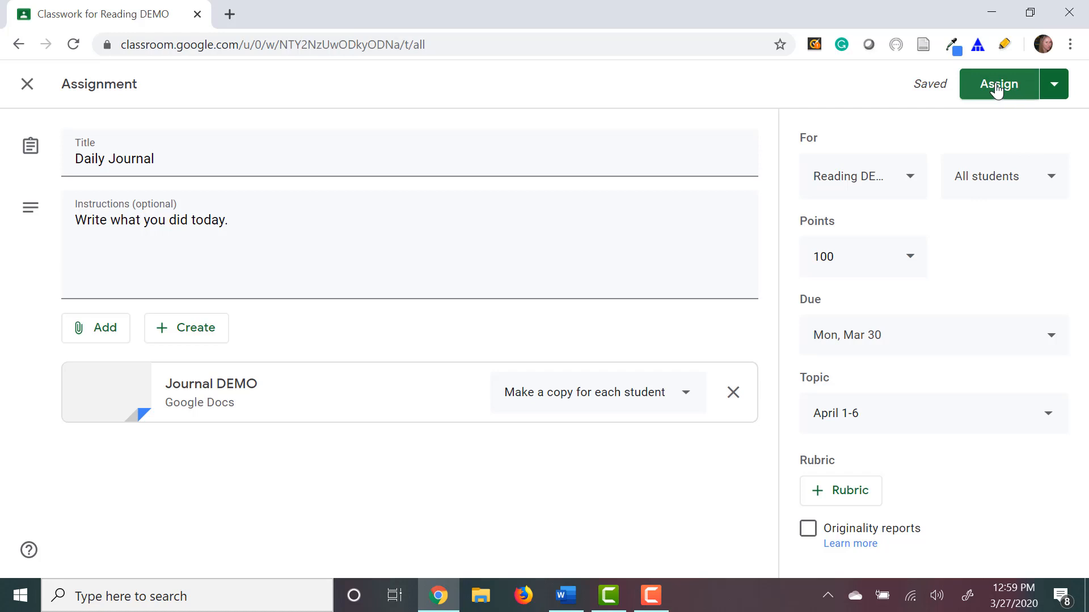
left_click(996, 91)
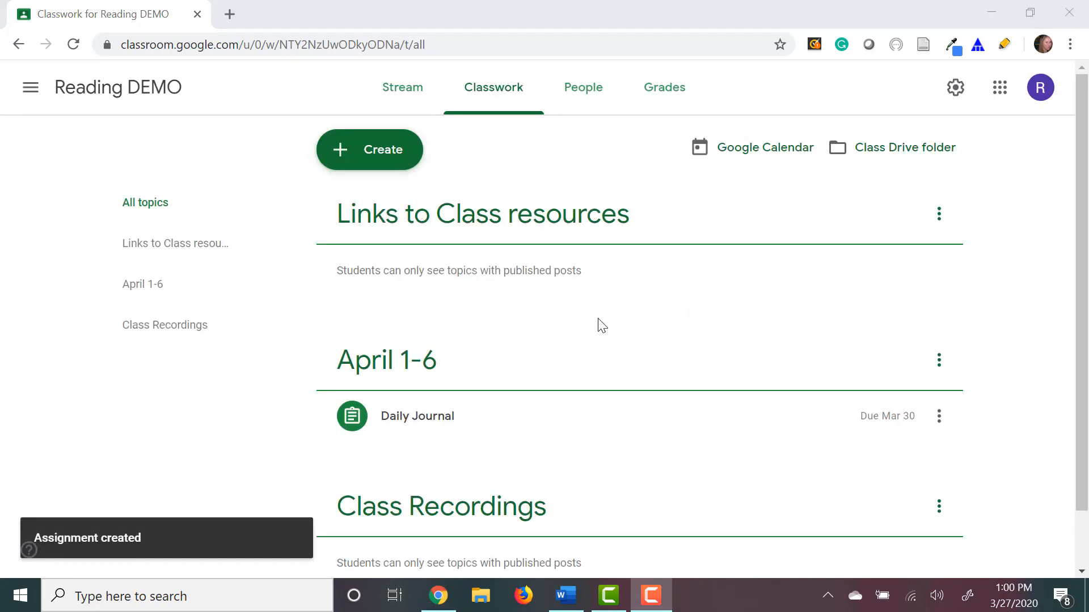
Expand the Daily Journal post under April 1-6 and examine its instructions, attachment and student turn-in status
scroll(558, 267, "down", 1)
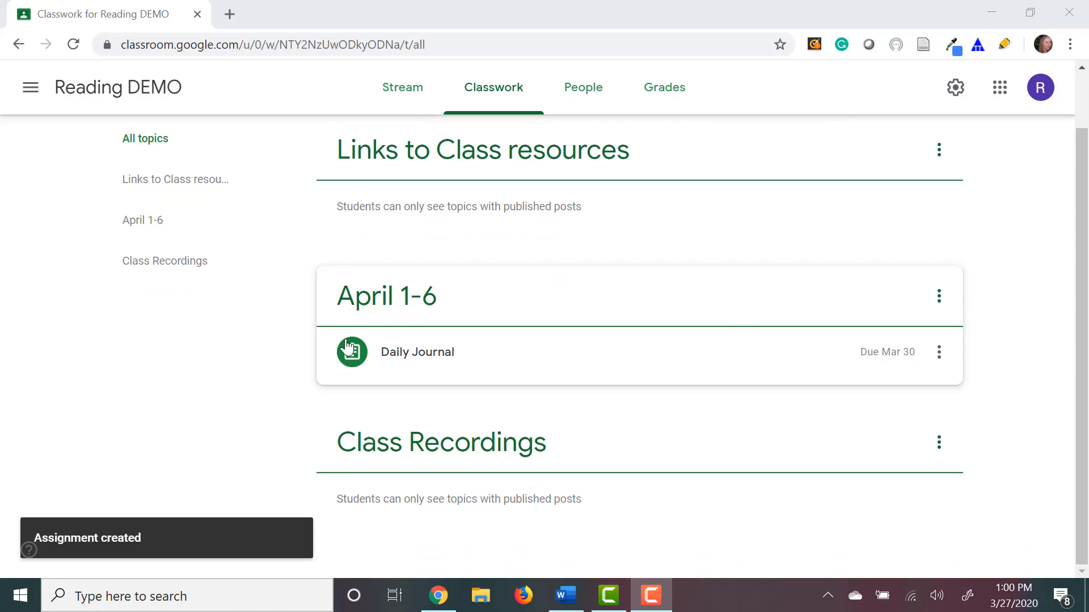
left_click(413, 363)
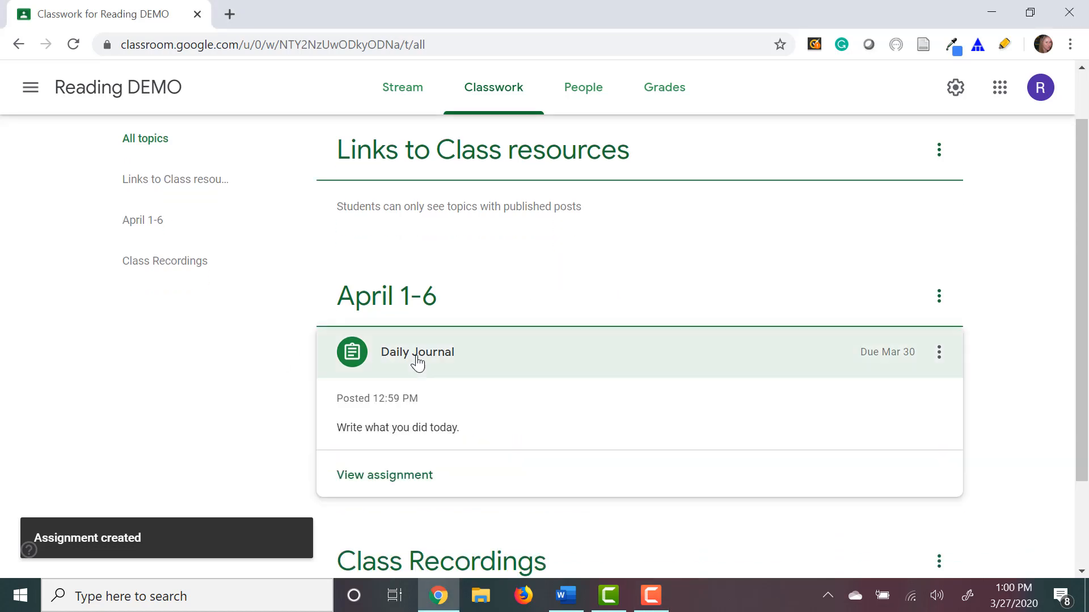
left_click(417, 362)
left_click(471, 358)
scroll(498, 328, "down", 2)
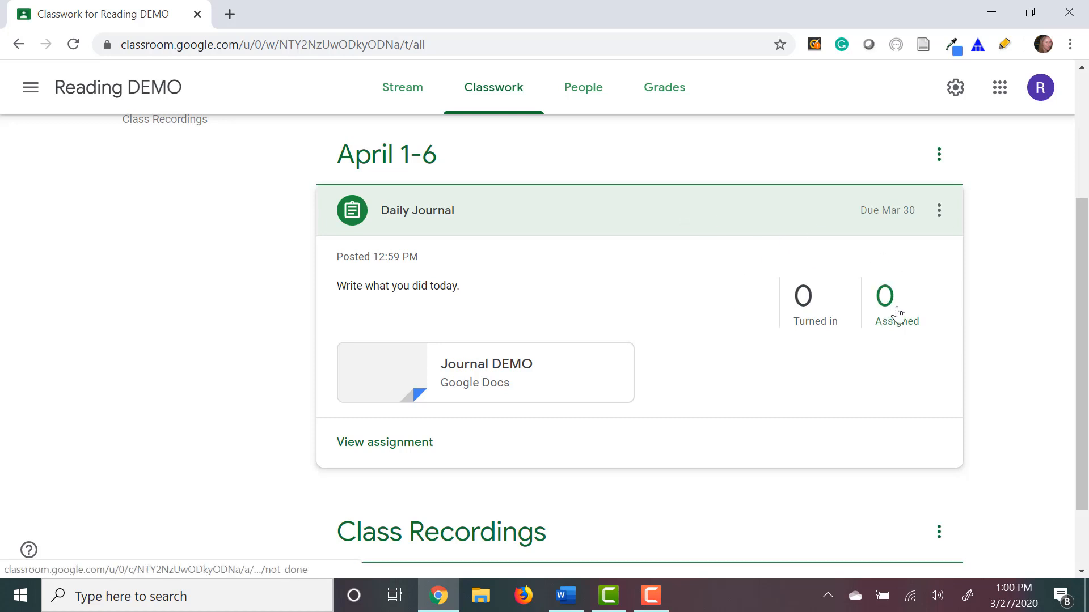
key("F10")
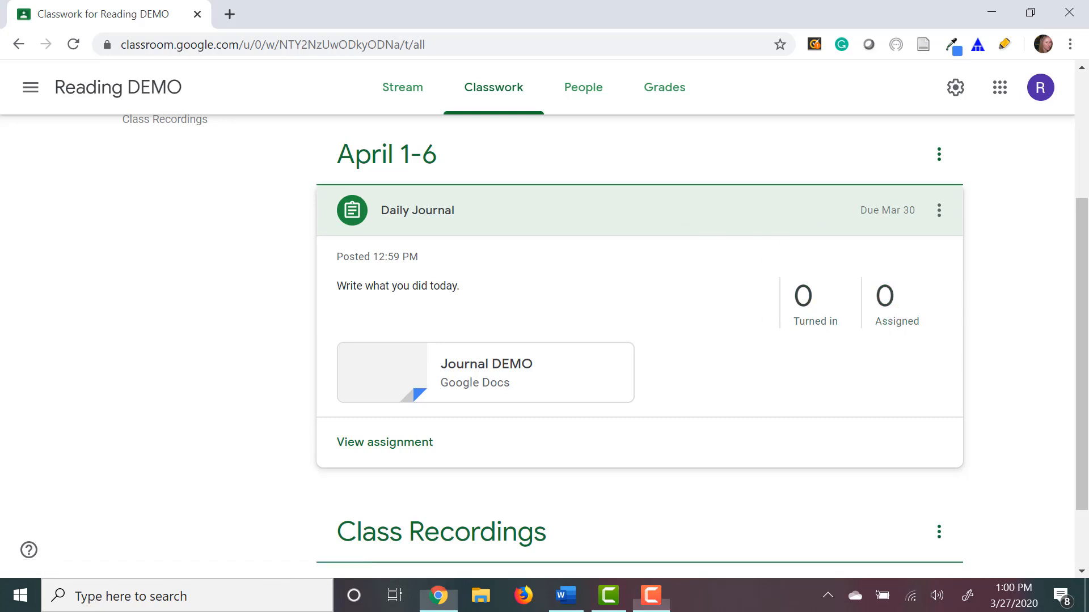
scroll(870, 329, "up", 4)
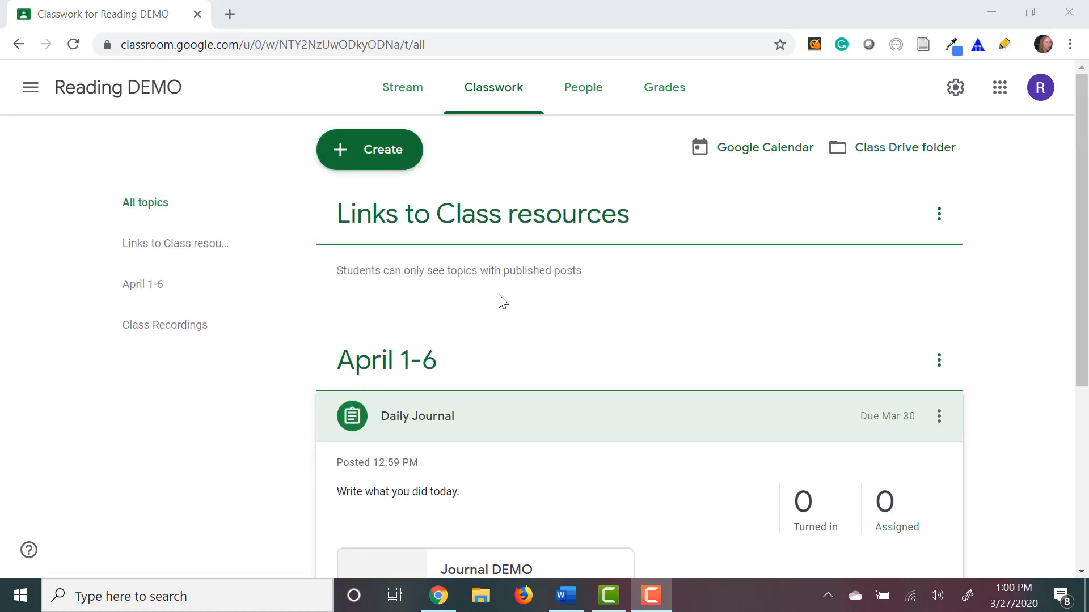
Open a new quiz assignment, examine its Blank Quiz form, grade importing and posting options, and close it without assigning
left_click(376, 157)
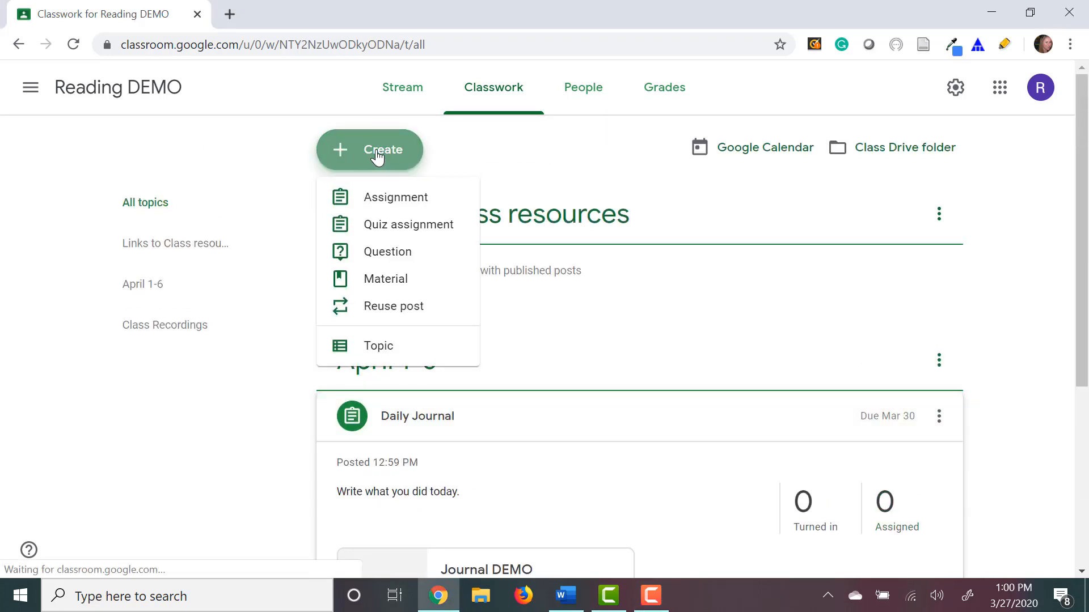
left_click(399, 232)
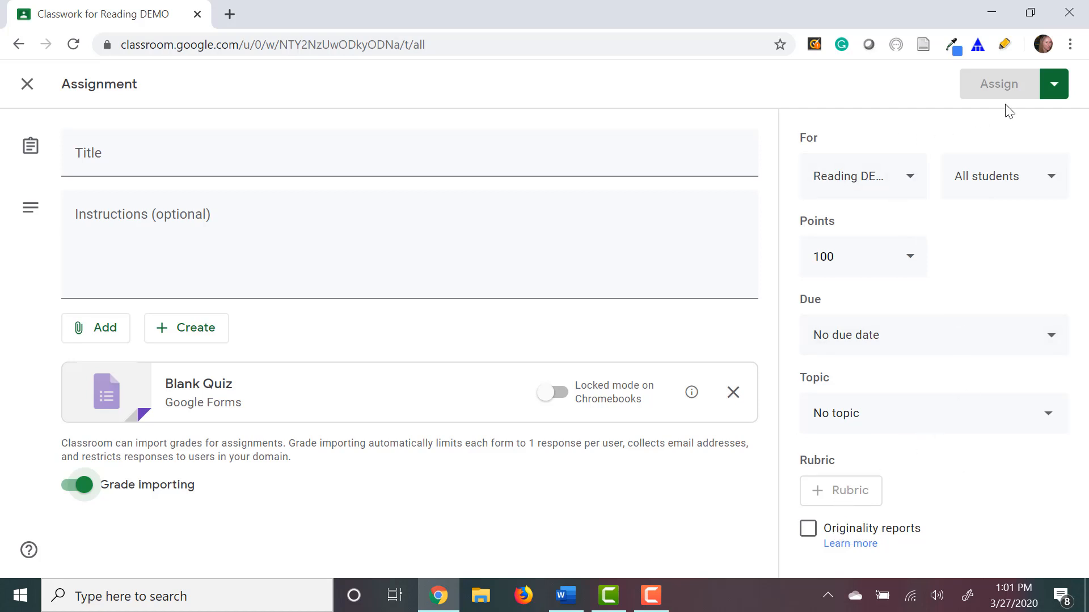
left_click(1054, 84)
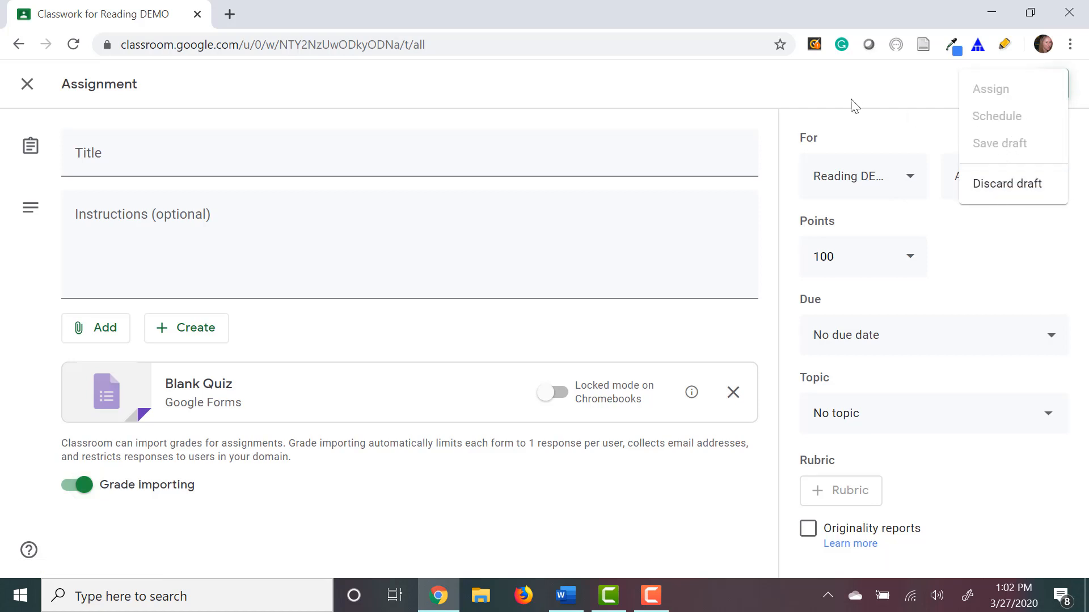
left_click(868, 94)
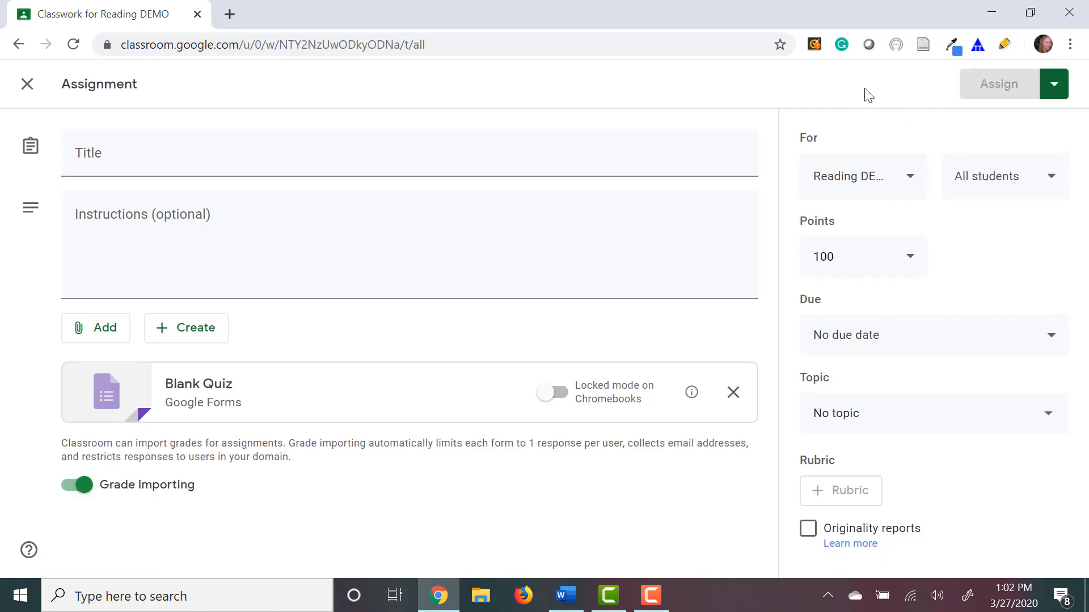
left_click(27, 84)
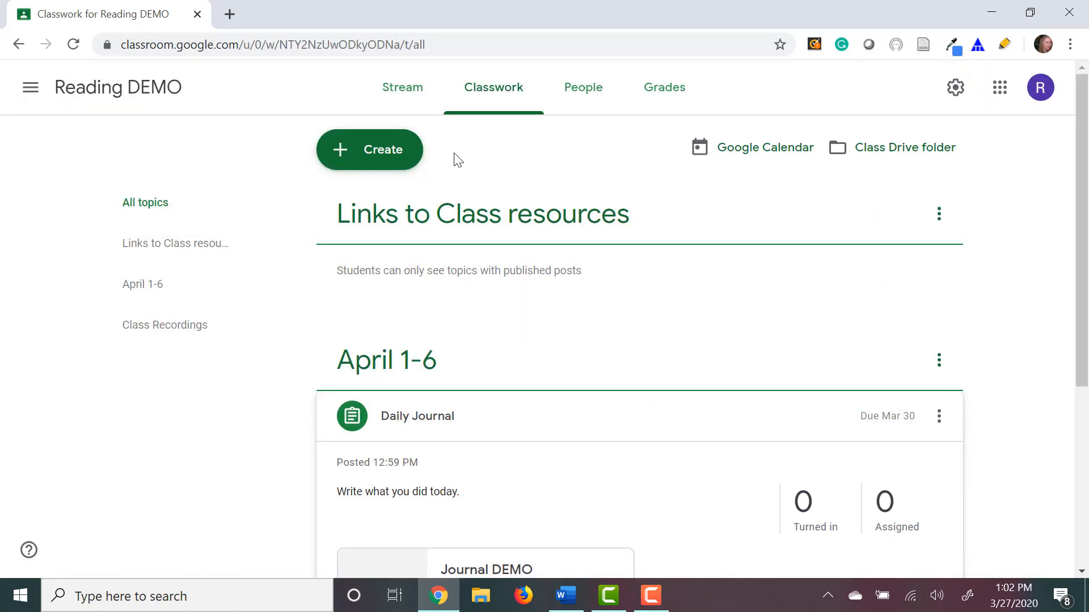
Open a new question and examine its text fields, attachment sources and answer types, keeping Short answer
left_click(401, 159)
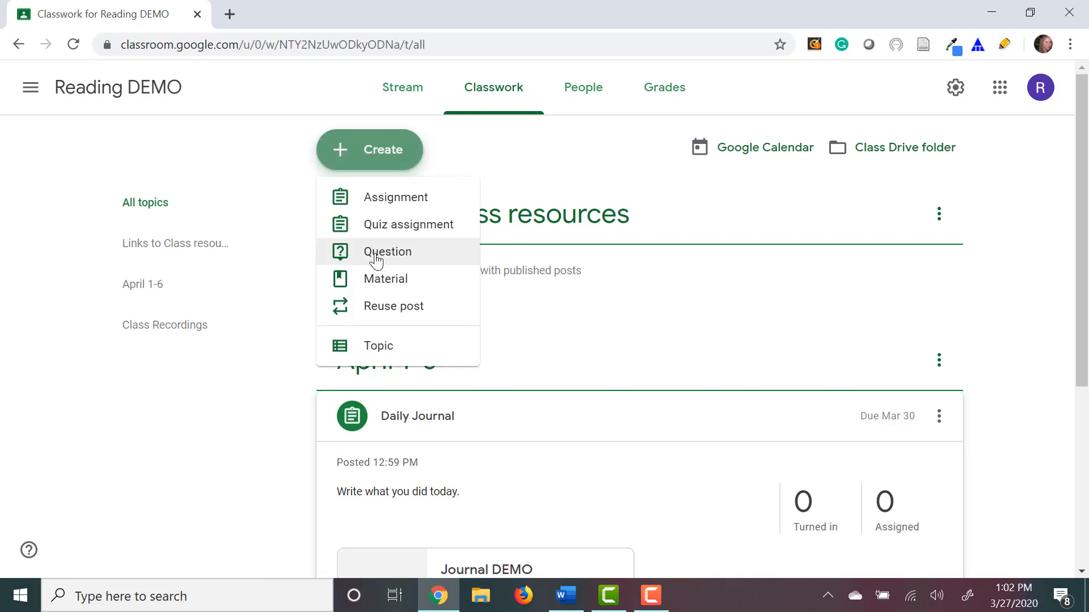
left_click(376, 253)
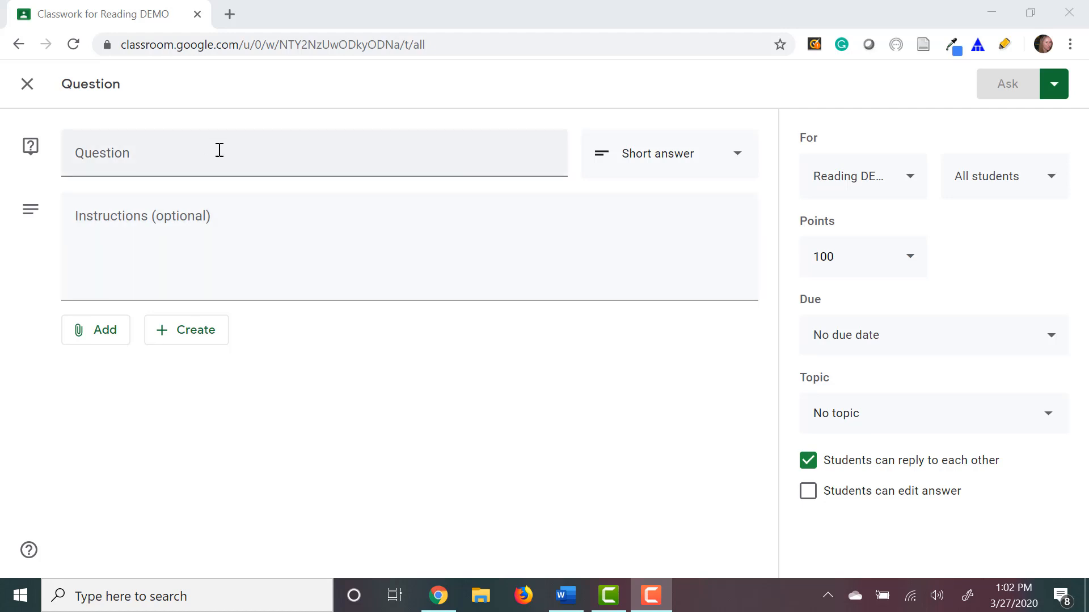
left_click(247, 153)
left_click(214, 234)
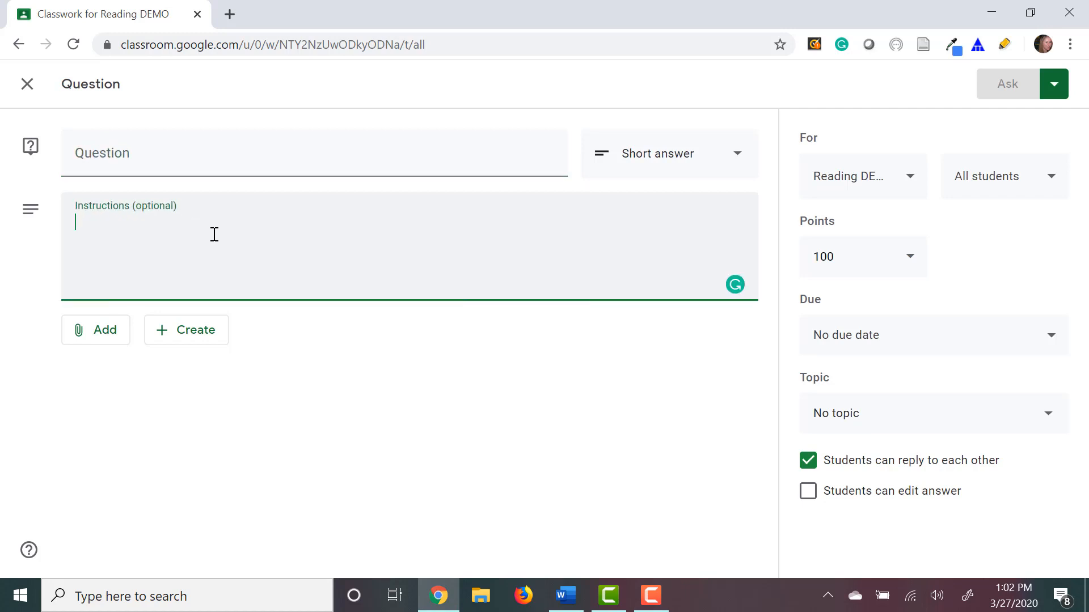
left_click(106, 338)
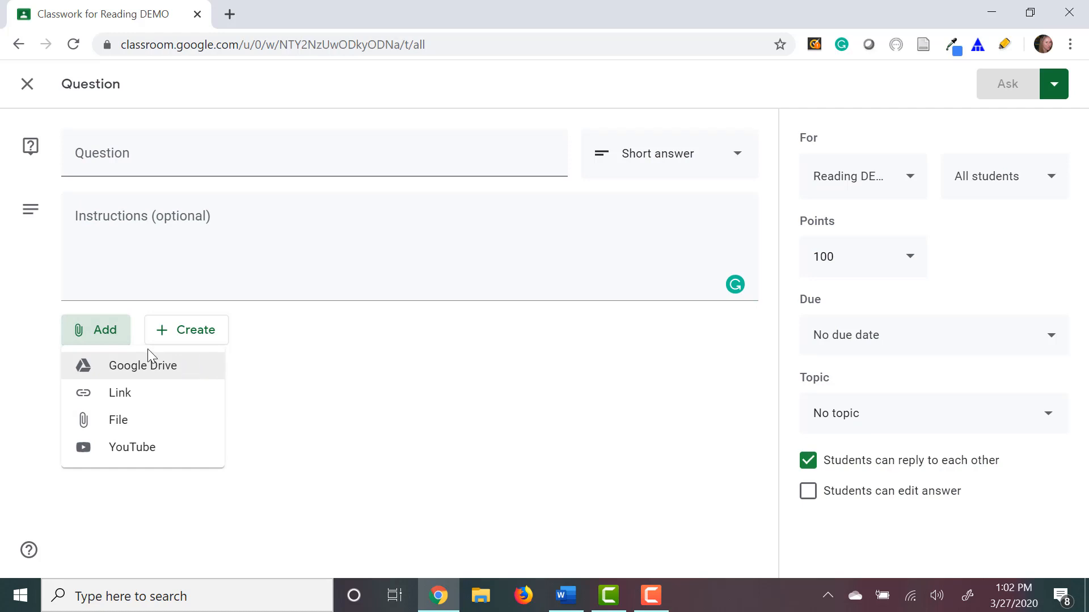
left_click(198, 284)
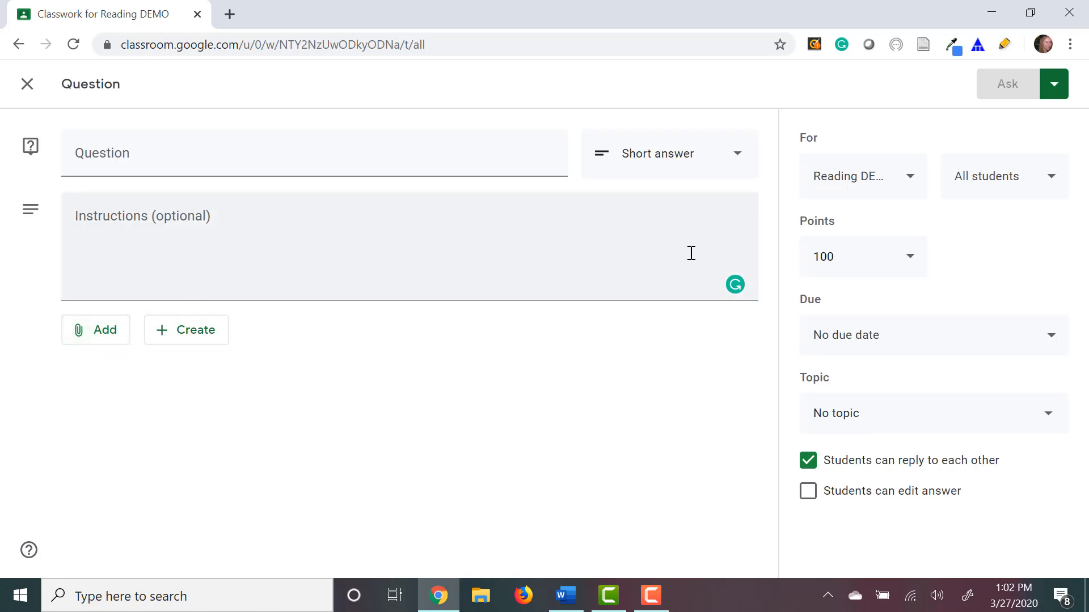
left_click(736, 162)
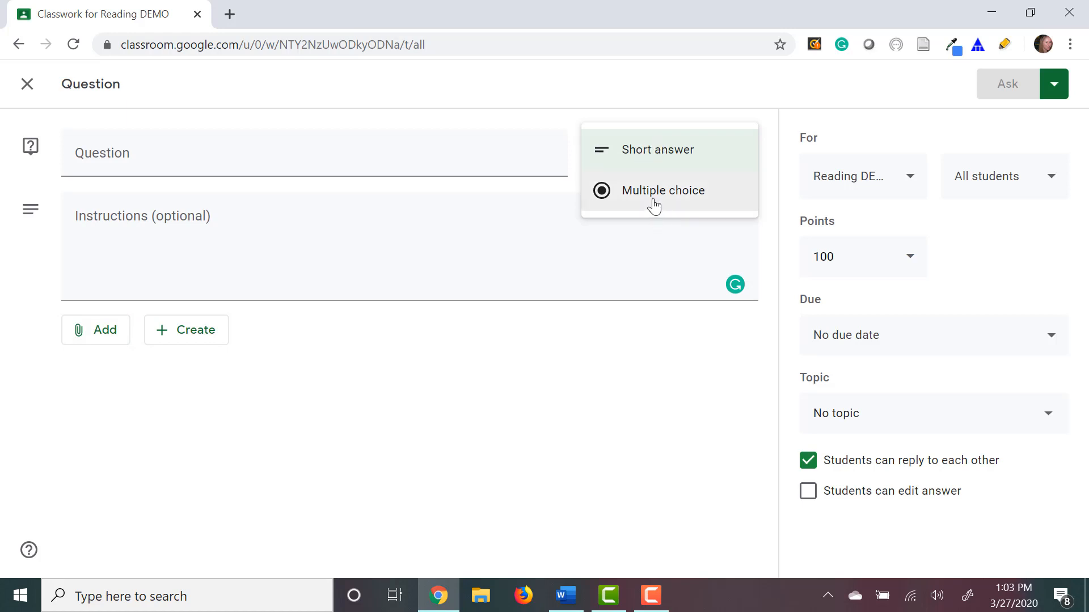
left_click(451, 236)
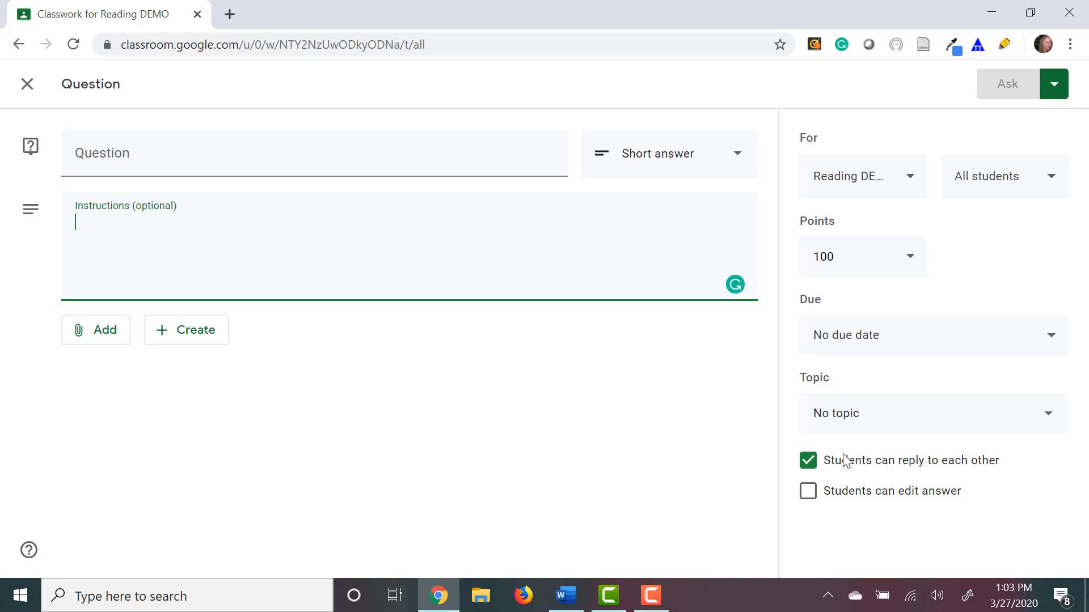
Try disallowing student replies to each other and allowing answer editing on the question, and restore both options
left_click(819, 460)
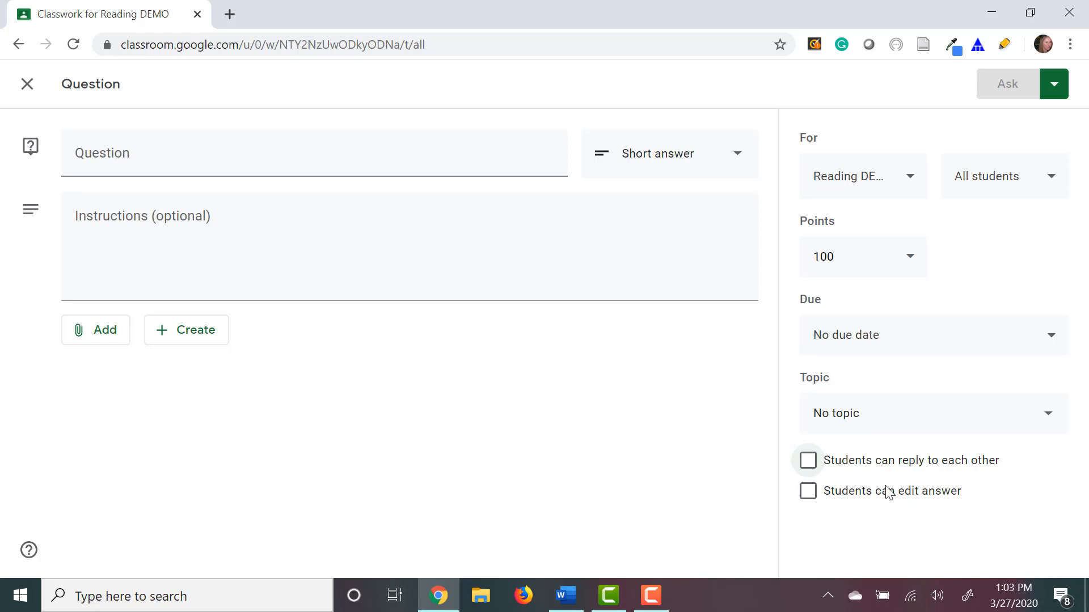
left_click(807, 492)
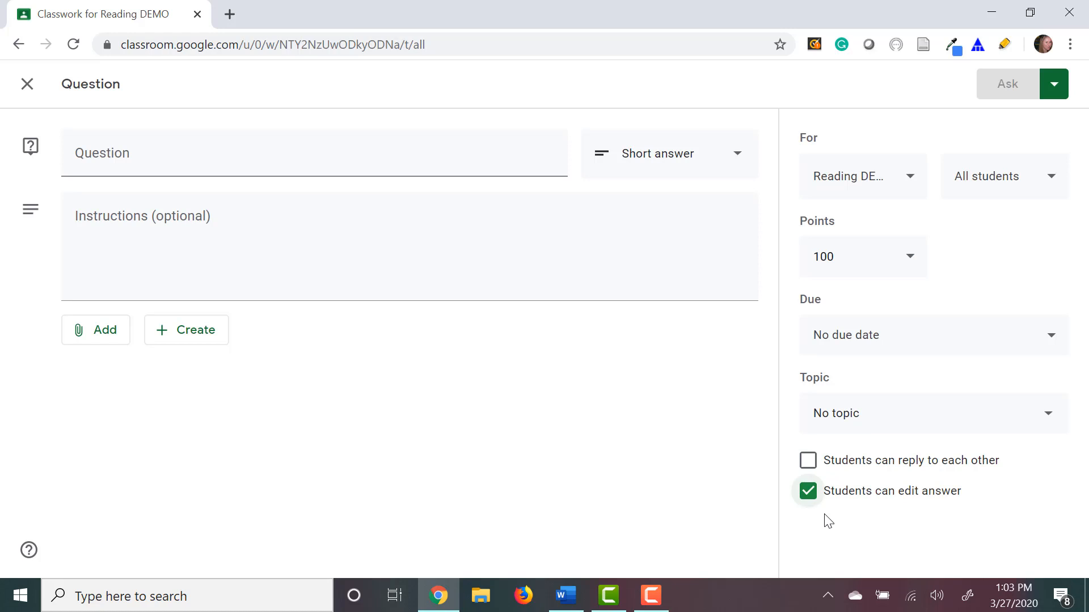
left_click(811, 495)
left_click(808, 461)
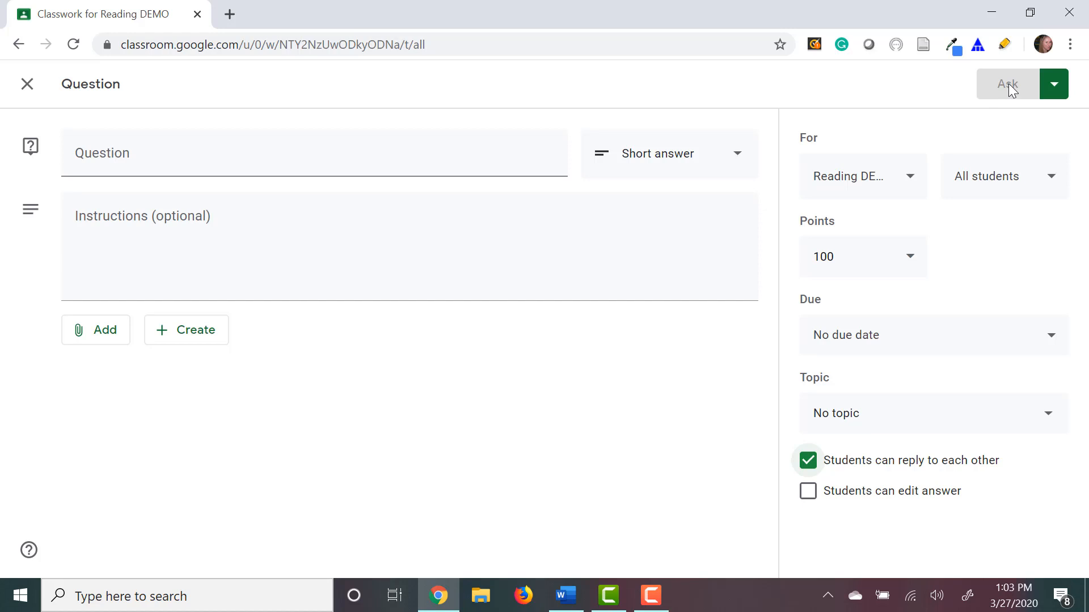
Examine the posting options available for the question and close it without asking it
left_click(1050, 89)
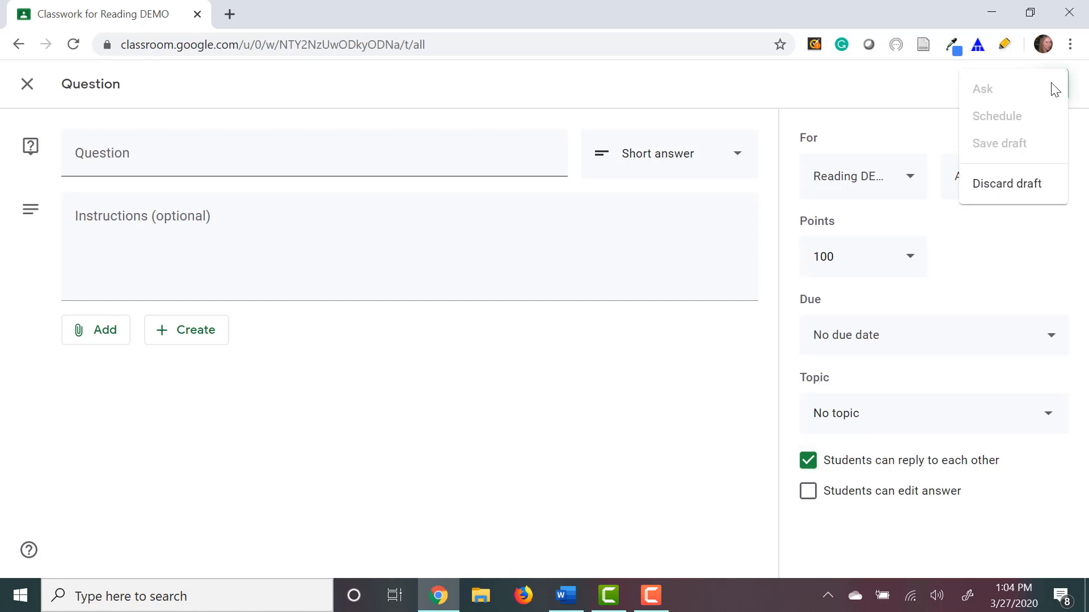
left_click(874, 91)
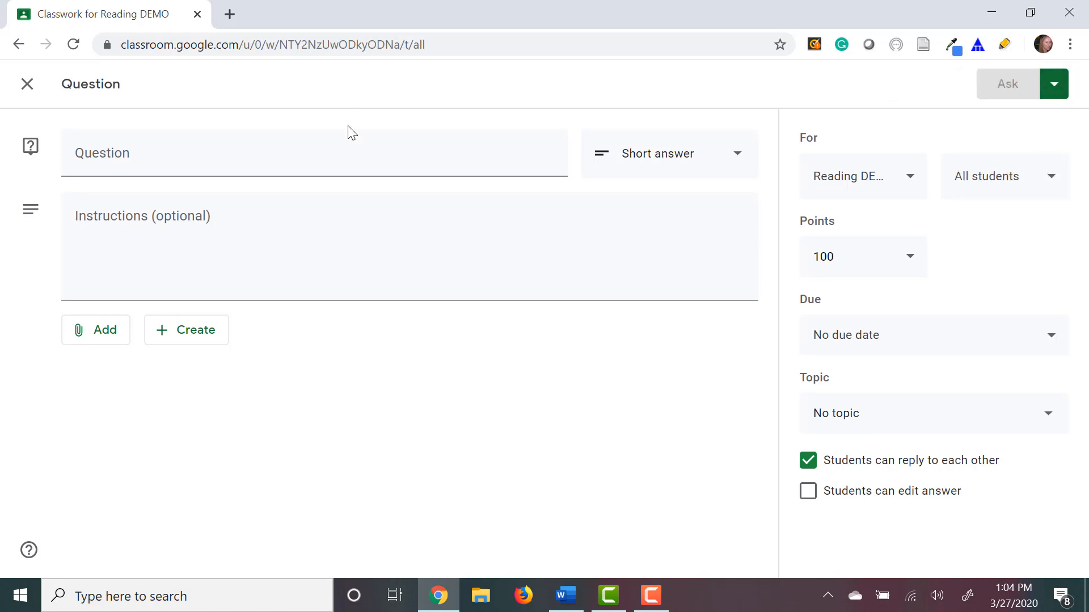
left_click(27, 83)
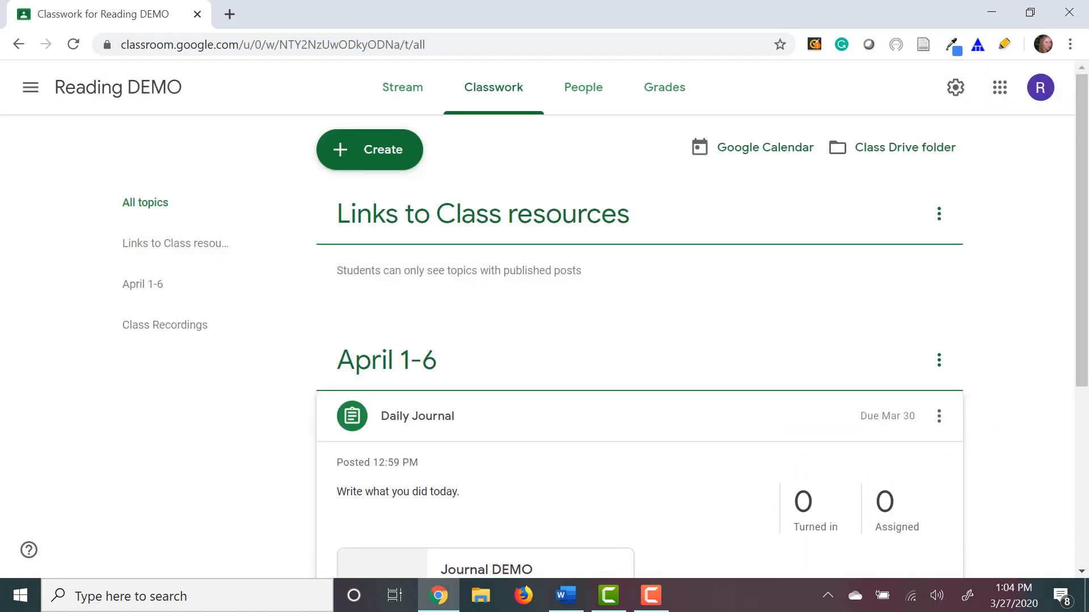
Open a new material post, examine its title, description, attachment and topic fields, and close it without posting
left_click(366, 158)
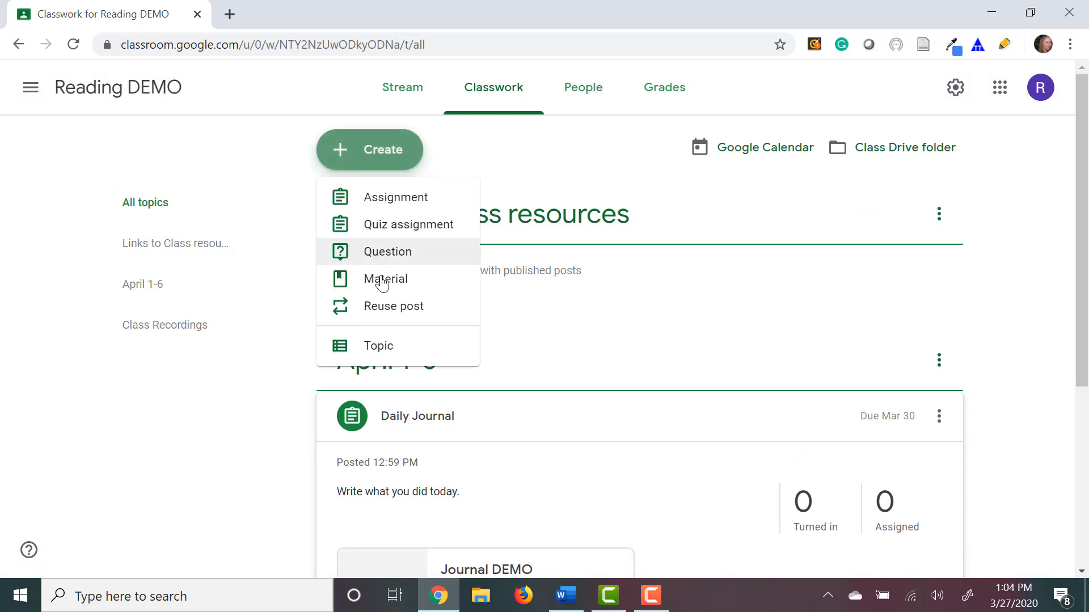
left_click(381, 287)
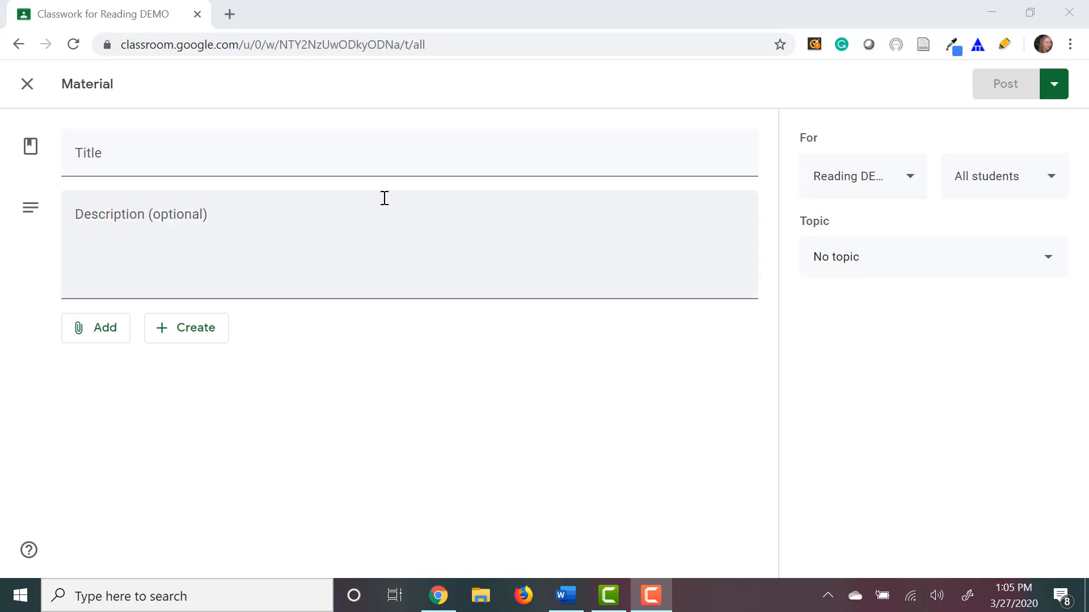
left_click(27, 86)
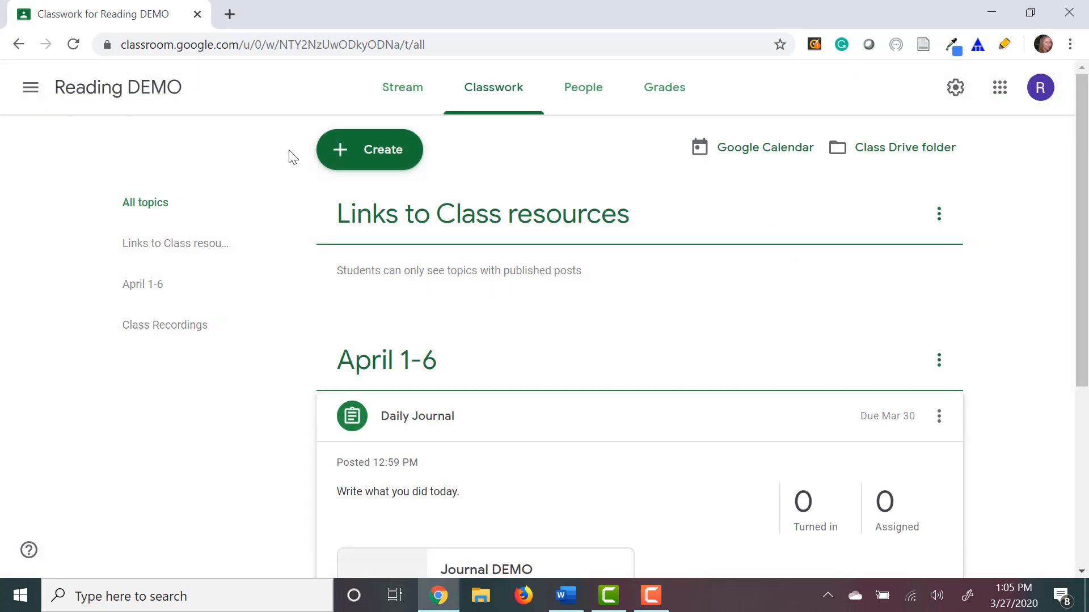
Reuse the Daily Journal post from the Reading DEMO class, creating new copies of all attachments
left_click(391, 159)
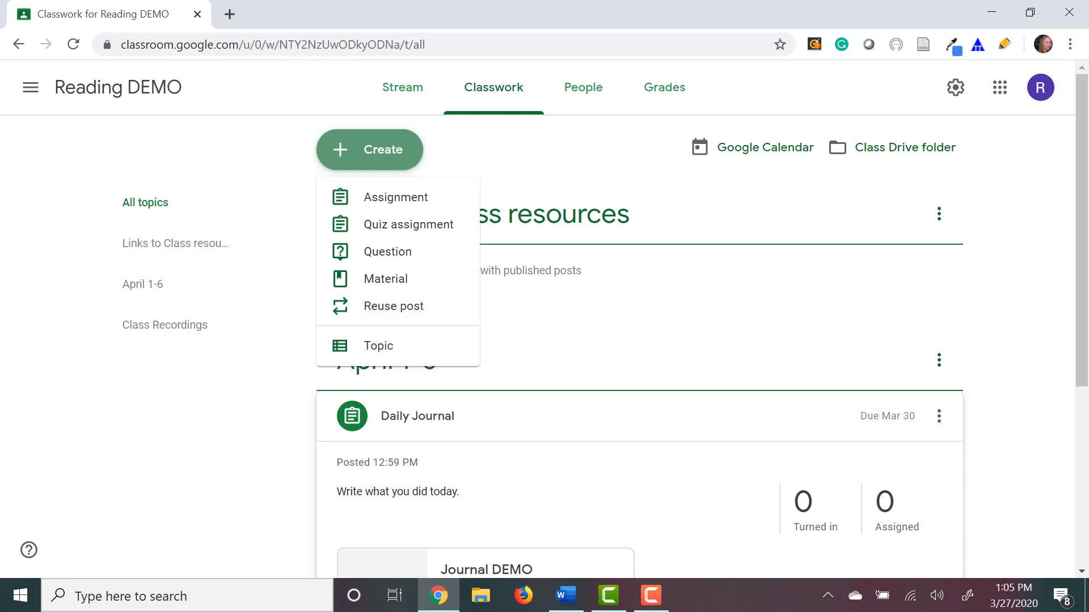
left_click(395, 309)
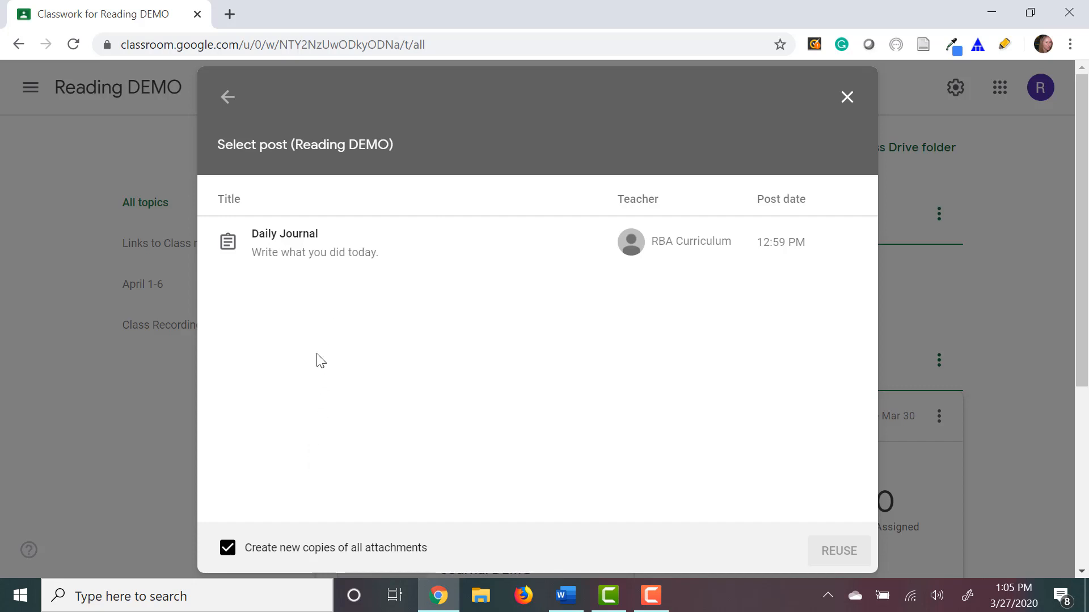
left_click(293, 238)
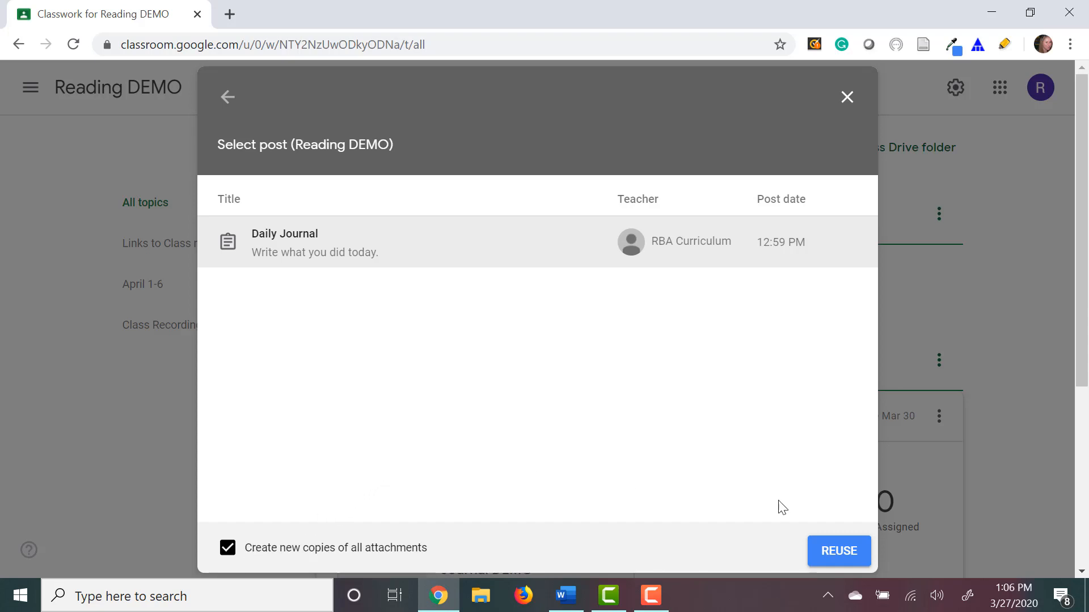
left_click(837, 555)
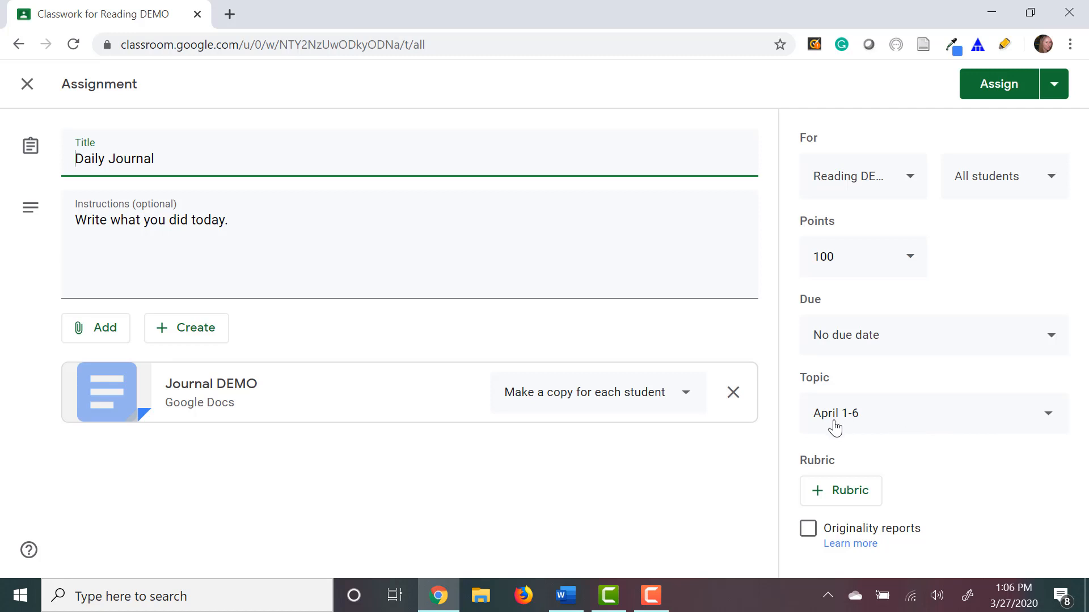
File the reused Daily Journal assignment under the Class Recordings topic and close it without assigning
left_click(1047, 426)
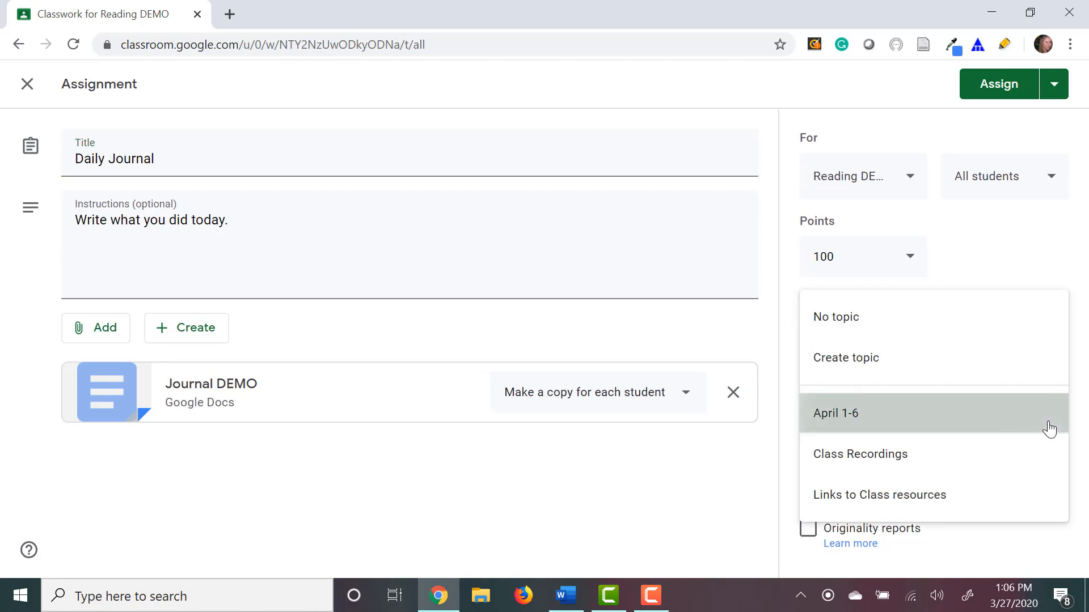
left_click(862, 461)
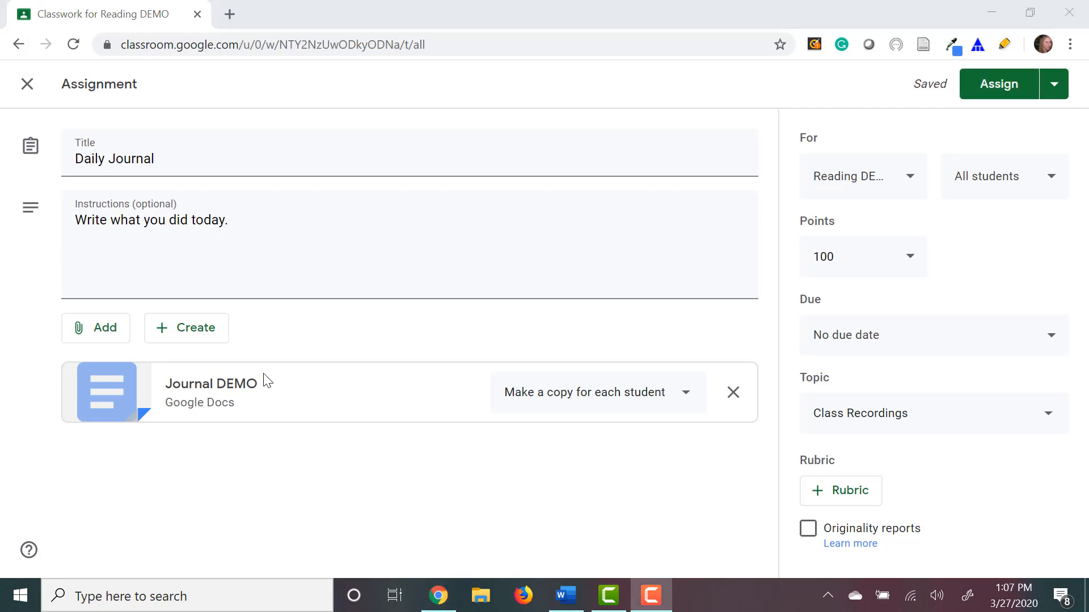
left_click(28, 85)
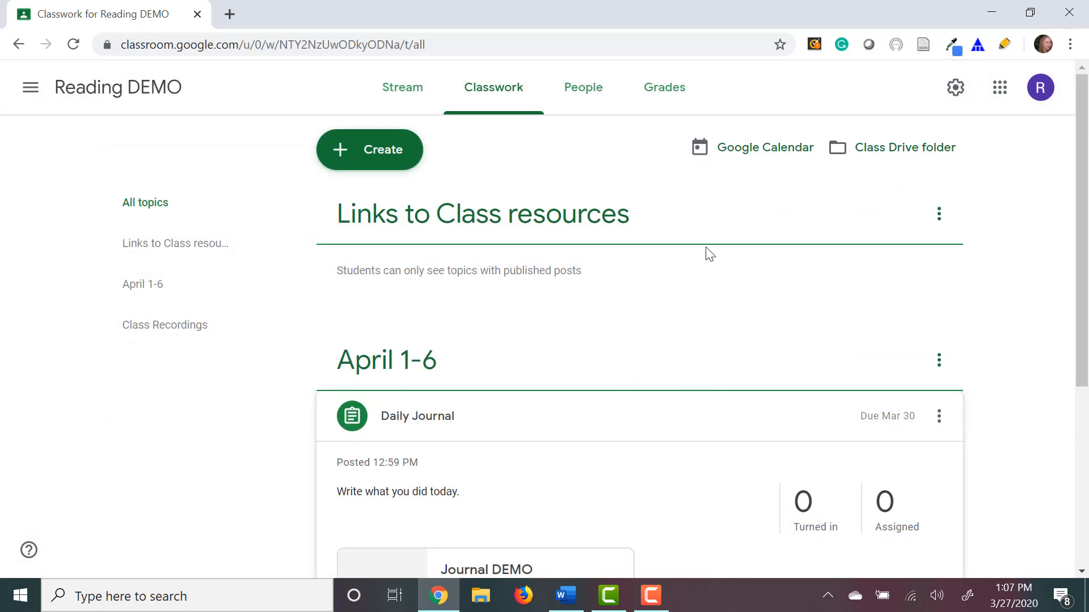
scroll(703, 251, "down", 5)
scroll(703, 251, "up", 5)
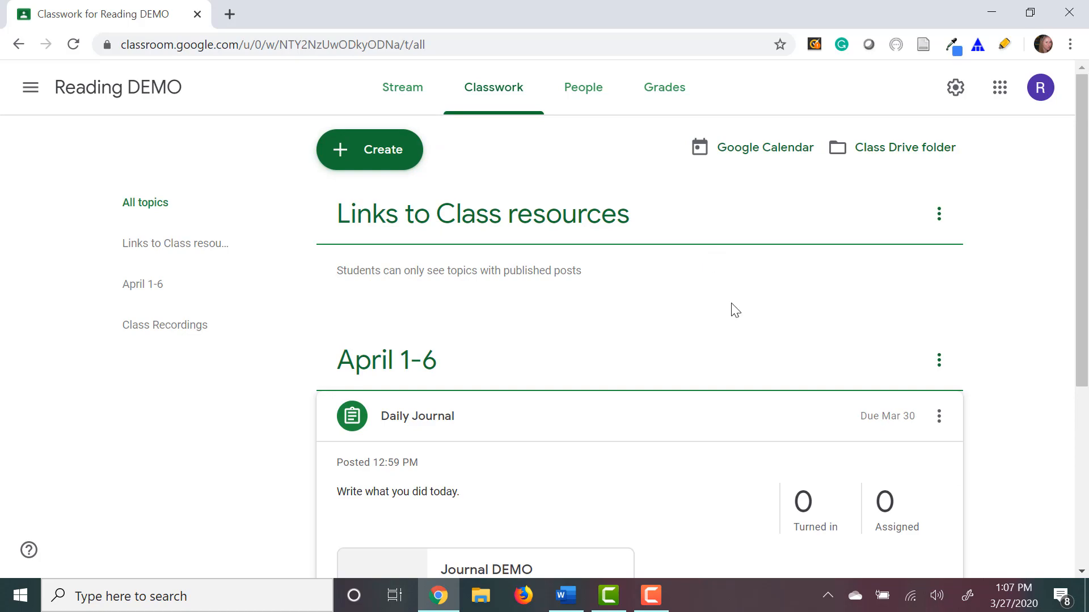